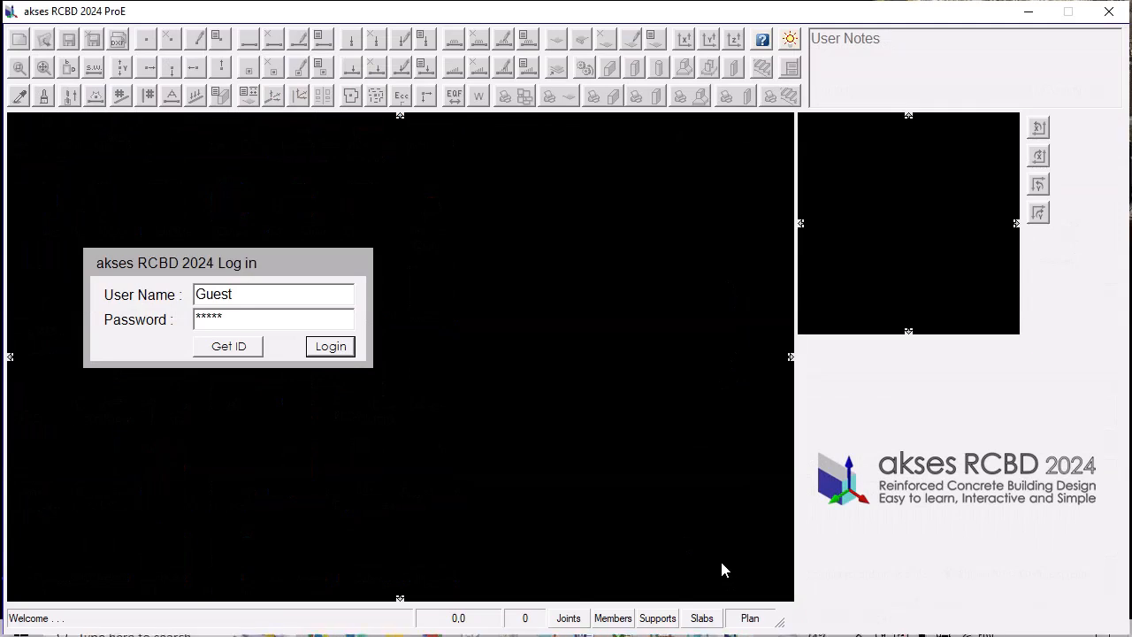
Log in with the prefilled guest account and open the existing project named project1.
click(331, 347)
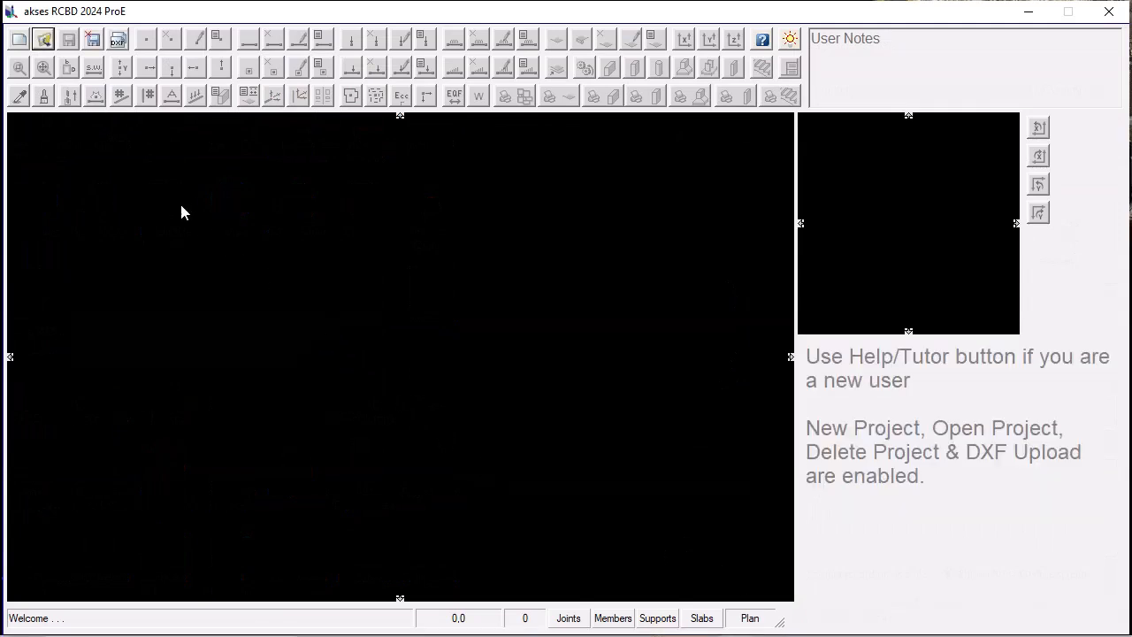
click(44, 41)
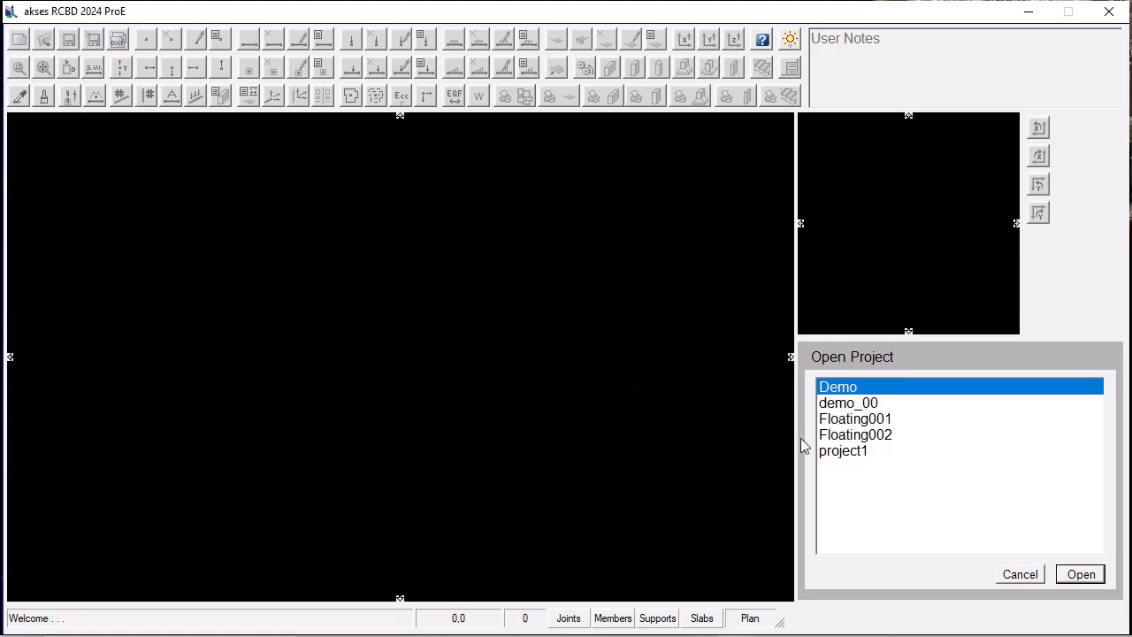
click(842, 453)
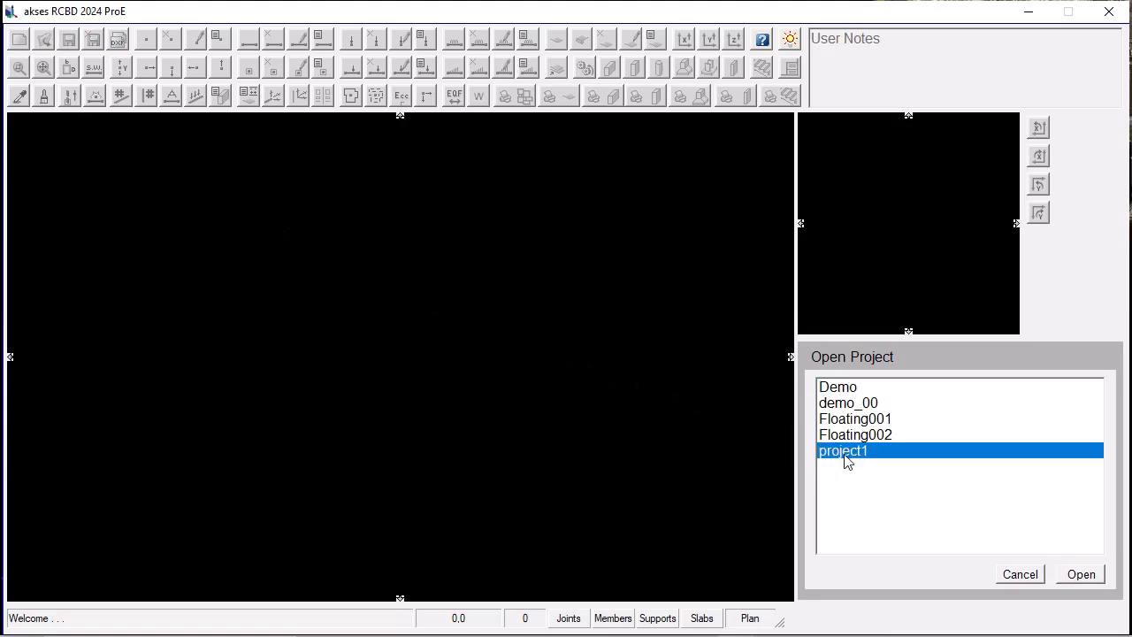
click(1080, 575)
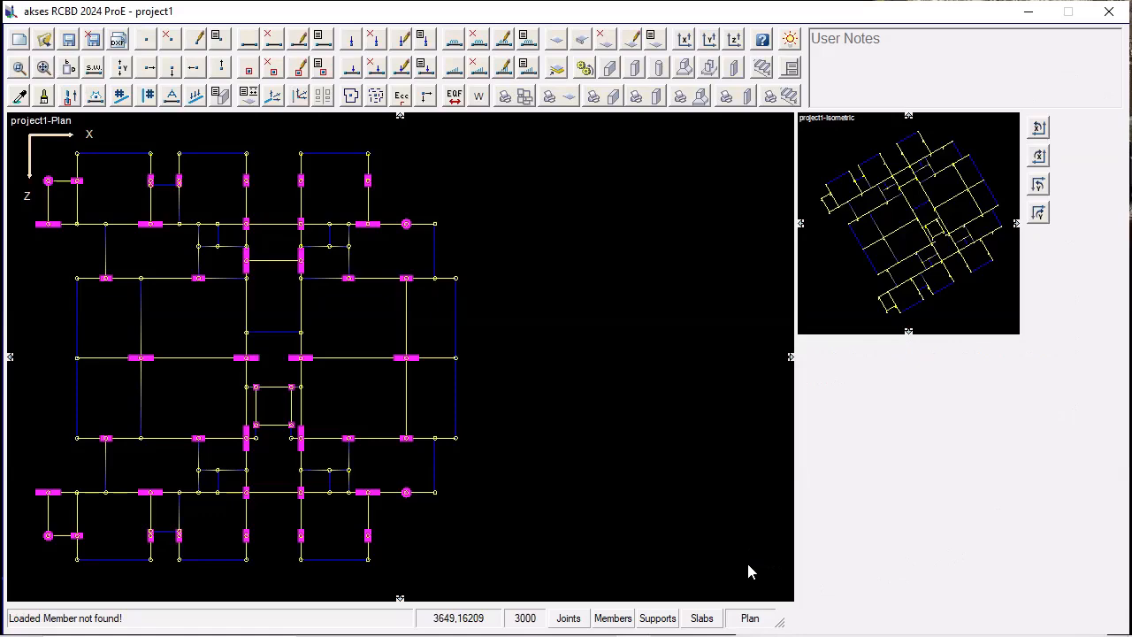
Start a slab in the small upper bay left of the central corridor, with floor finish 5000 N/sqm and thickness 100 mm.
click(557, 41)
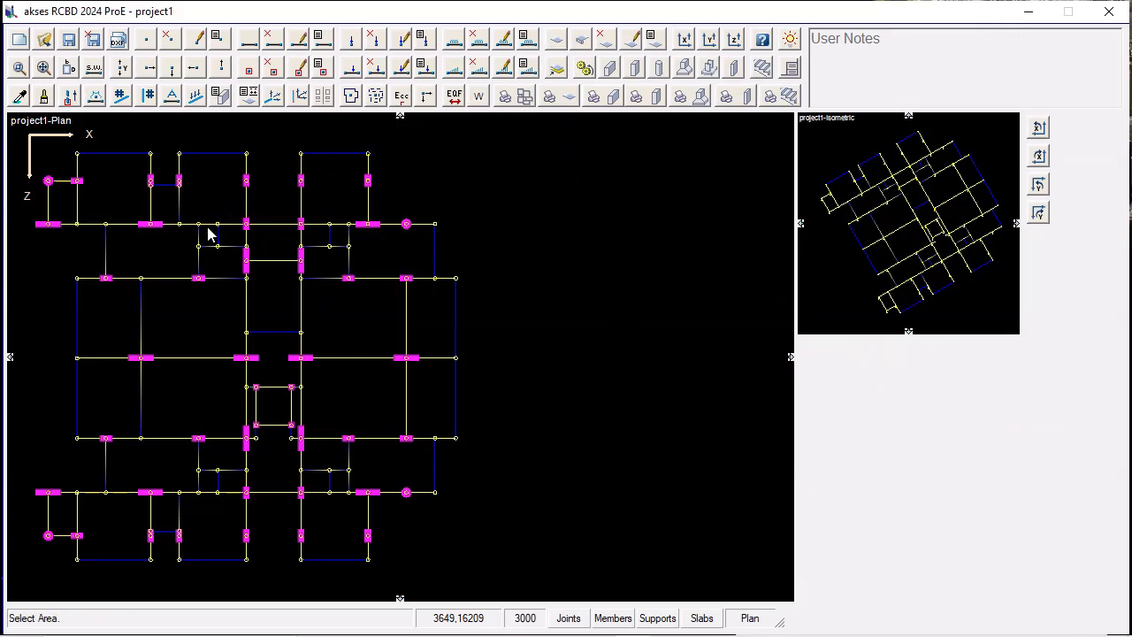
click(232, 245)
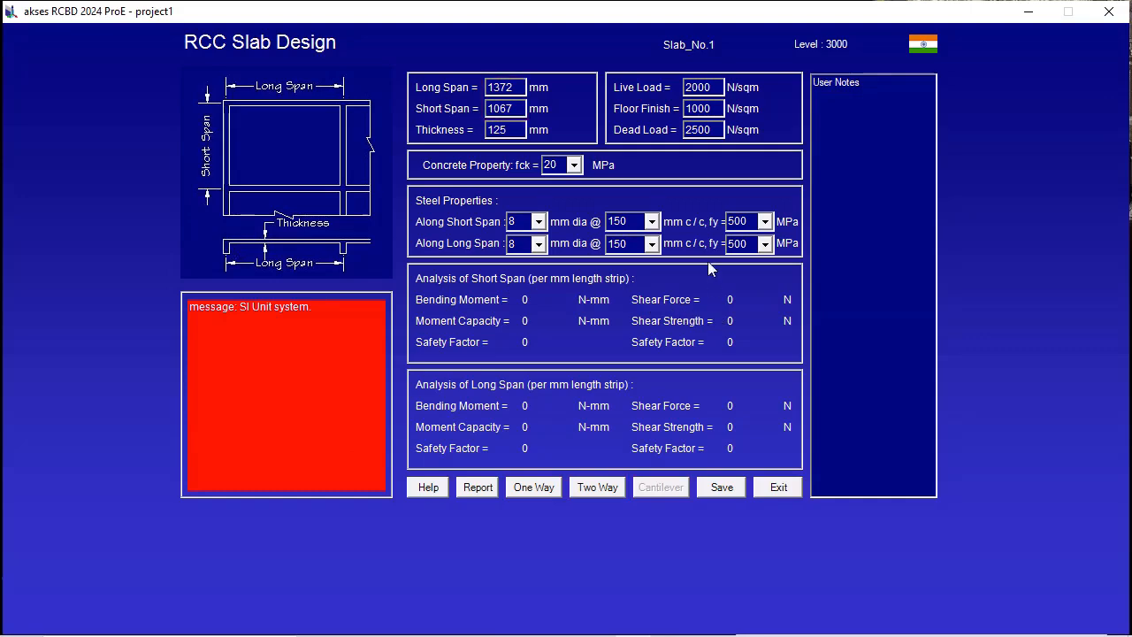
double_click(705, 108)
text(5000)
double_click(504, 131)
text(100)
Set the reinforcement spacing to 200 mm c/c along both the short span and the long span.
click(655, 226)
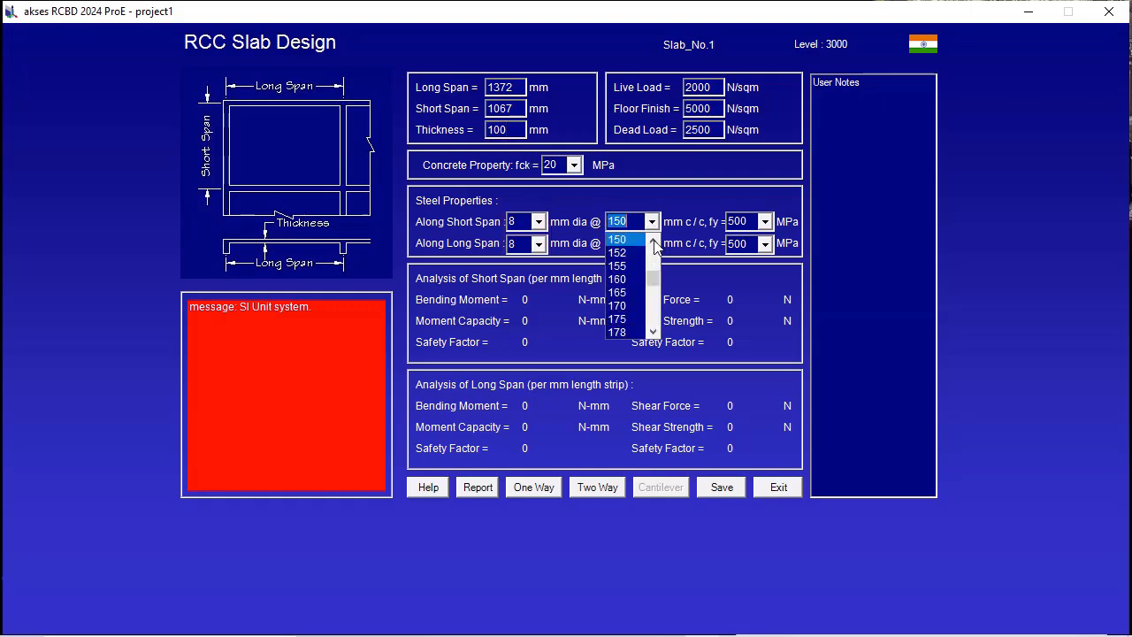
click(657, 311)
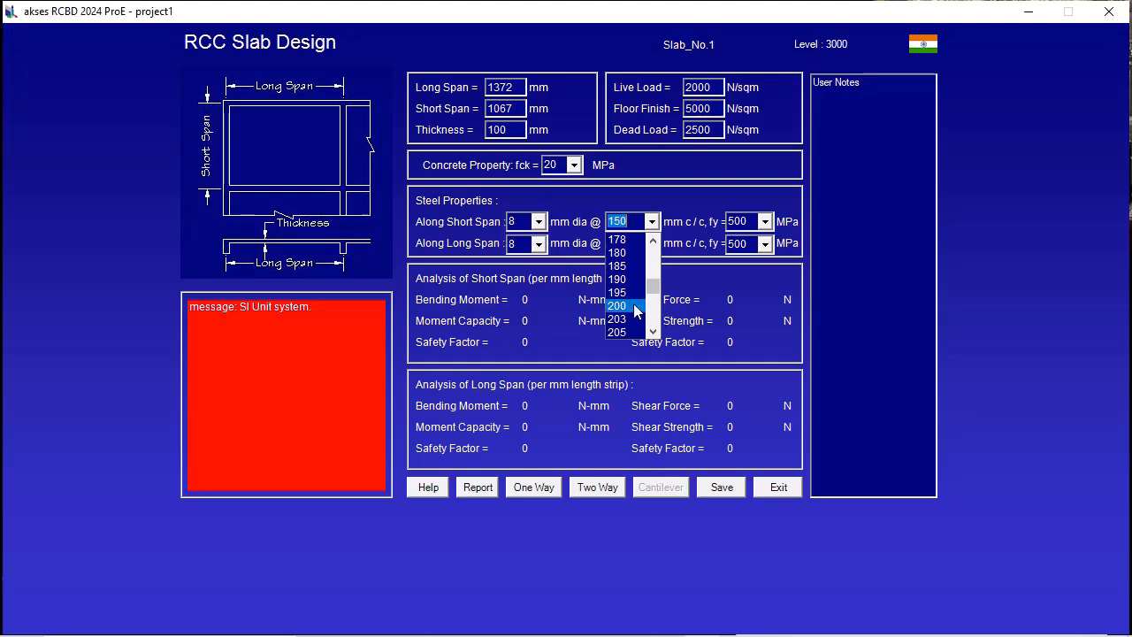
click(639, 301)
click(652, 243)
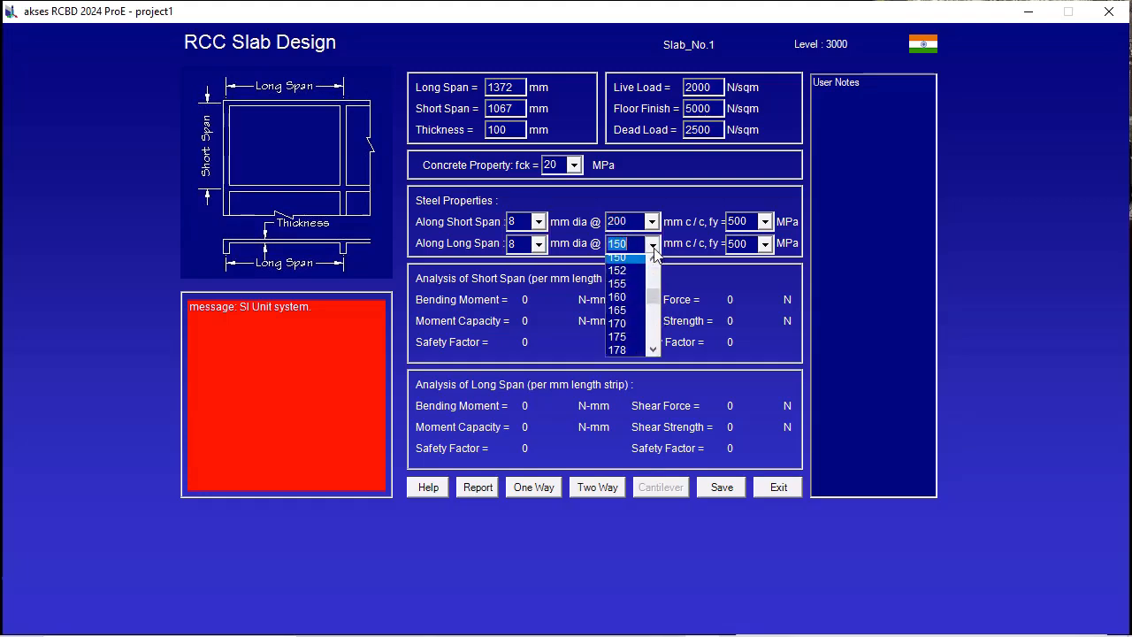
click(657, 334)
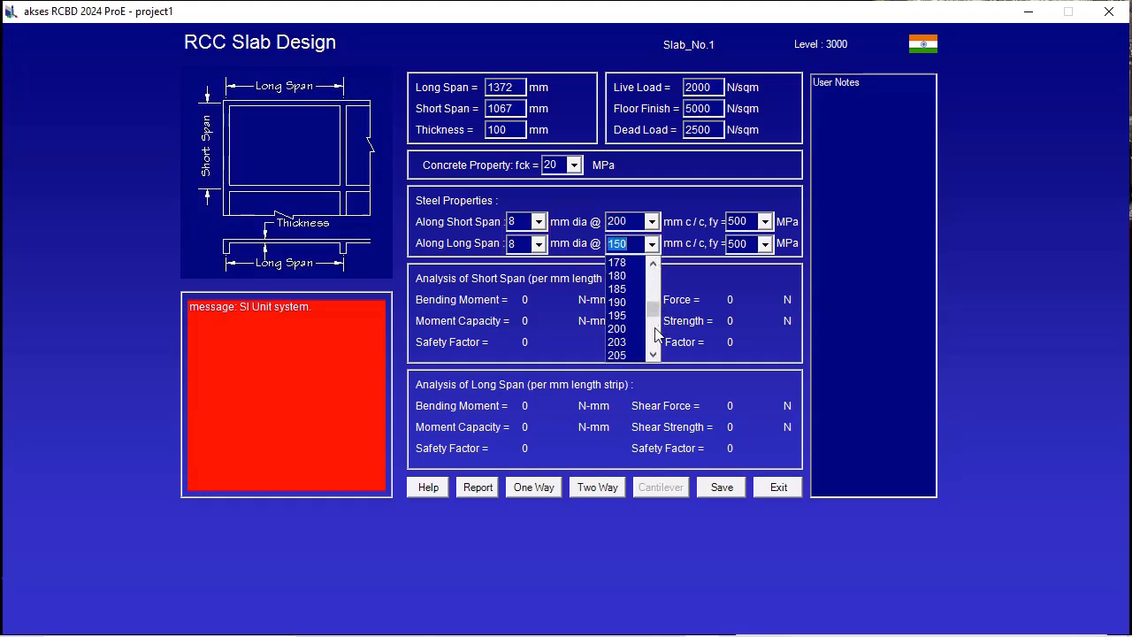
click(635, 329)
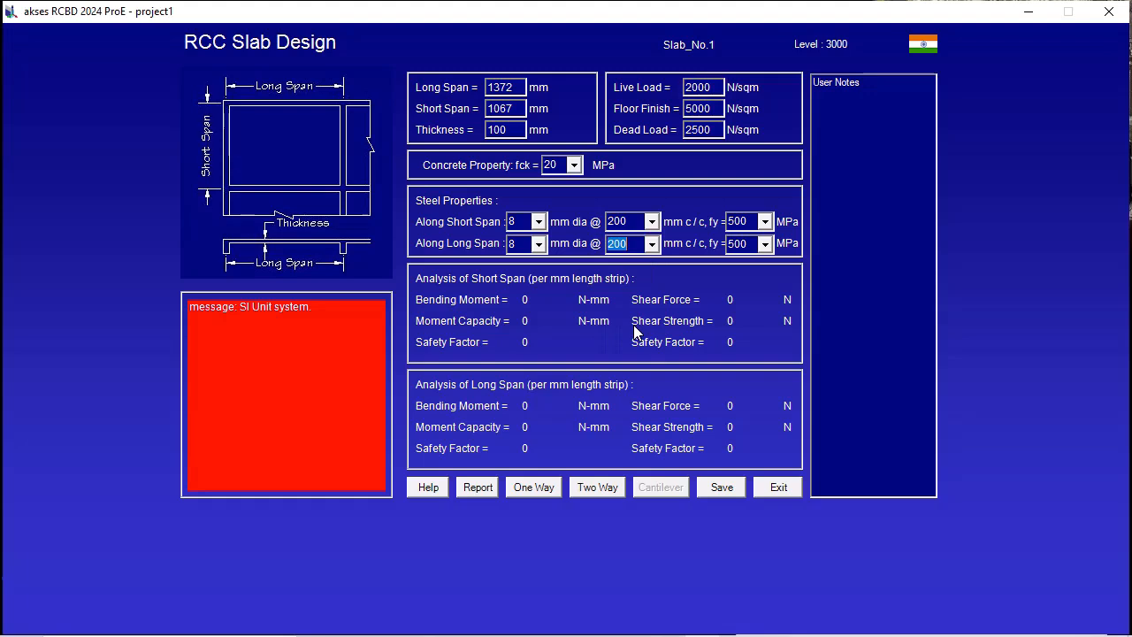
Analyse the first slab as a two-way slab and save it.
click(599, 485)
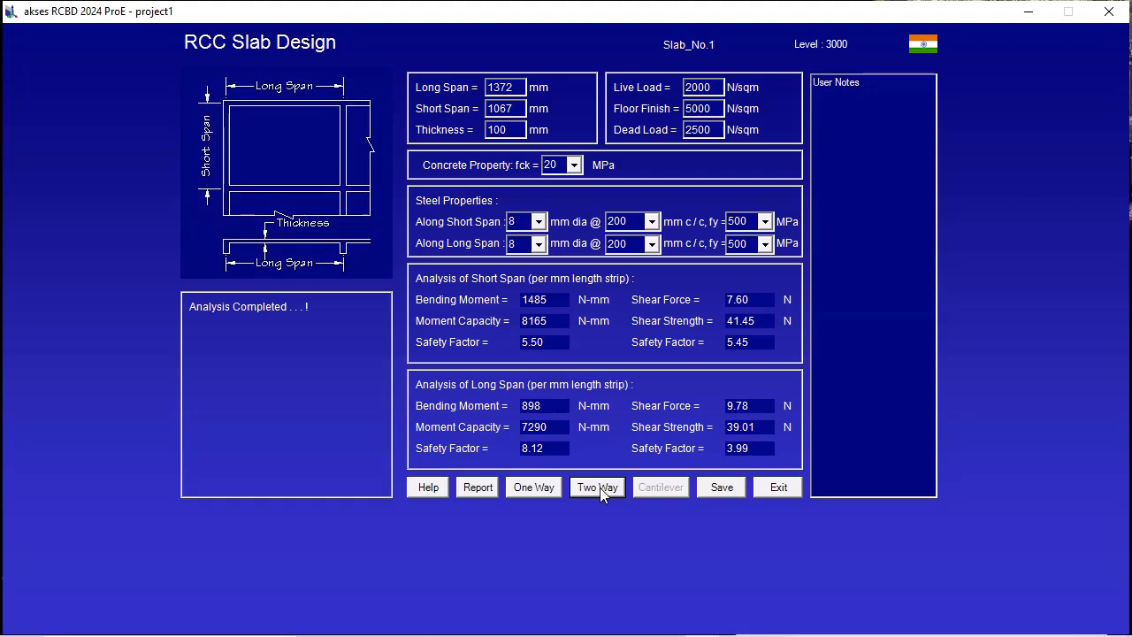
click(599, 488)
click(716, 490)
Generate the first slab's design report, examine its capacity calculations and IS 456 clause checks, and close the report.
click(478, 487)
scroll(725, 489, down, 5)
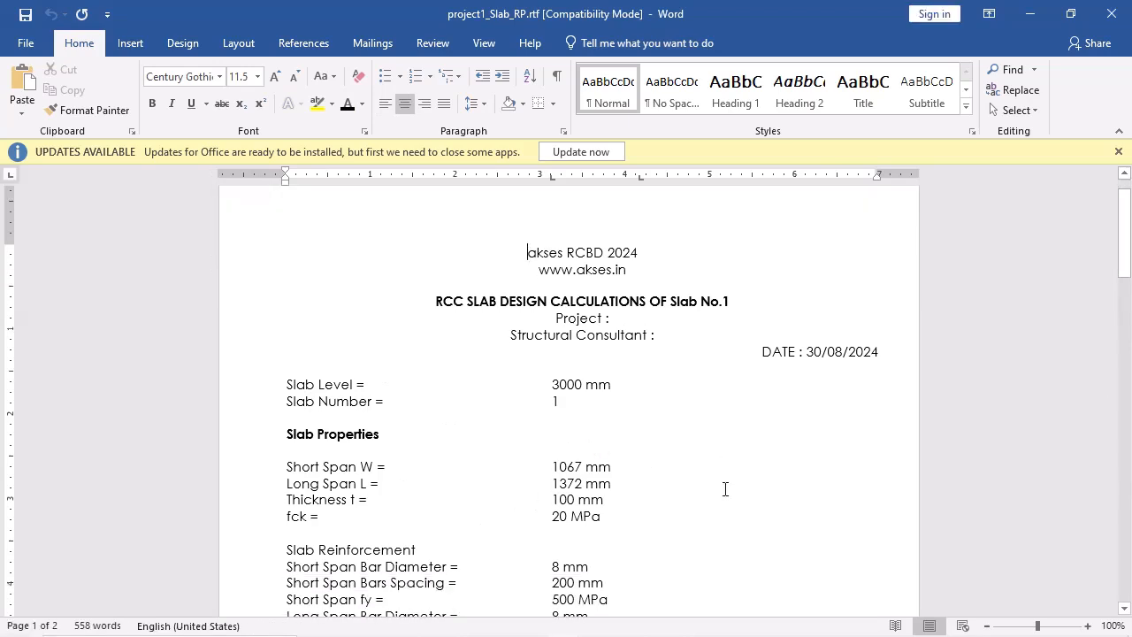
scroll(725, 489, down, 4)
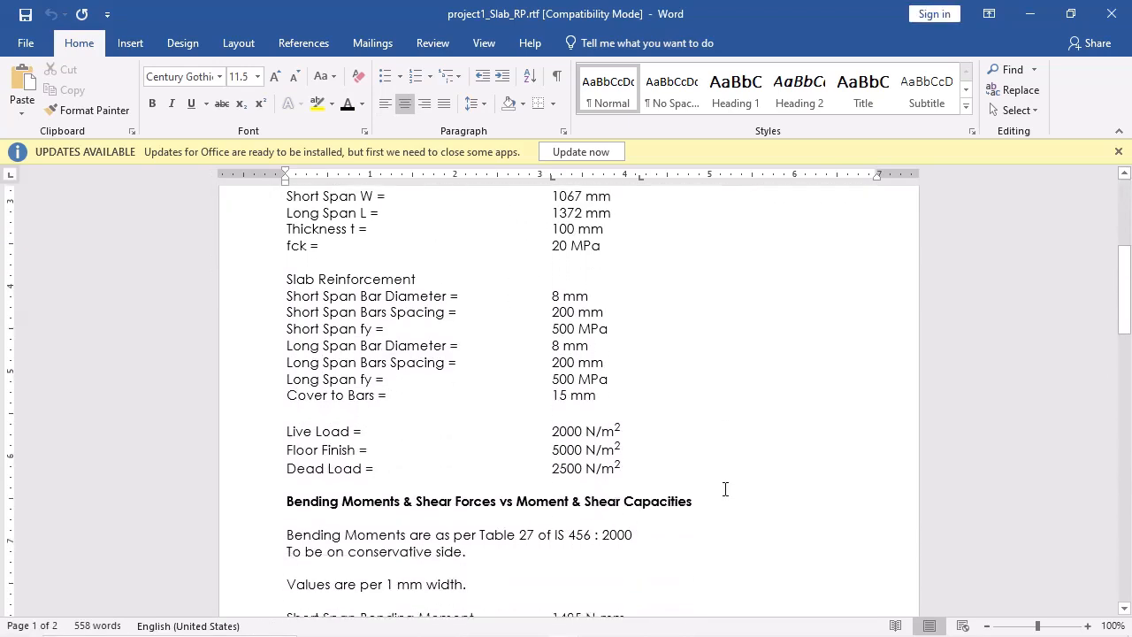
scroll(723, 490, down, 5)
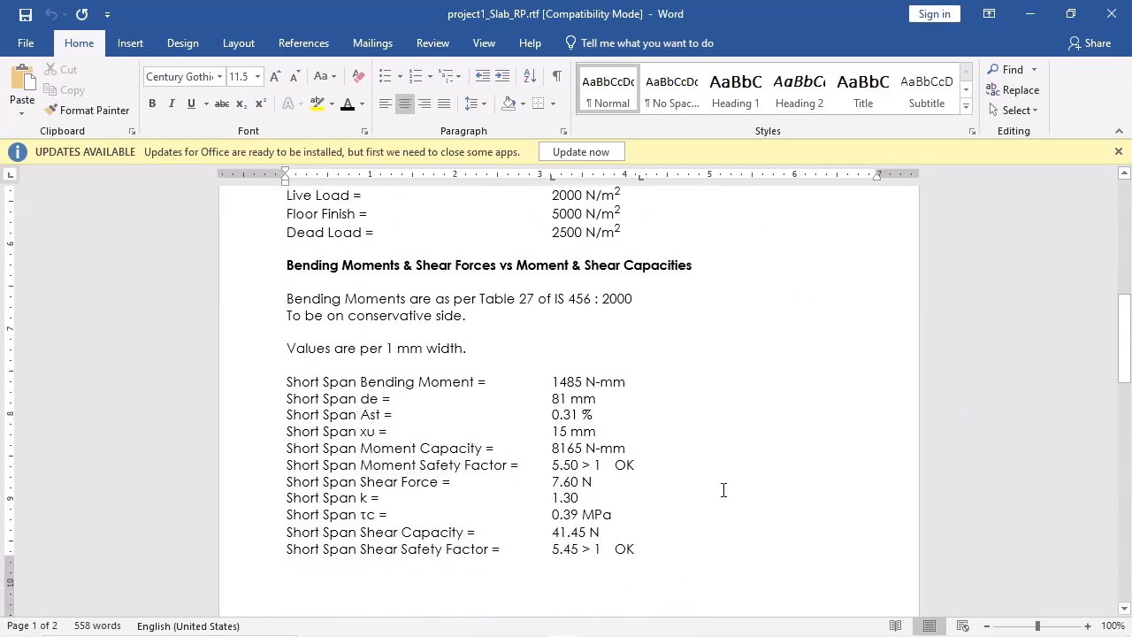
scroll(724, 496, down, 6)
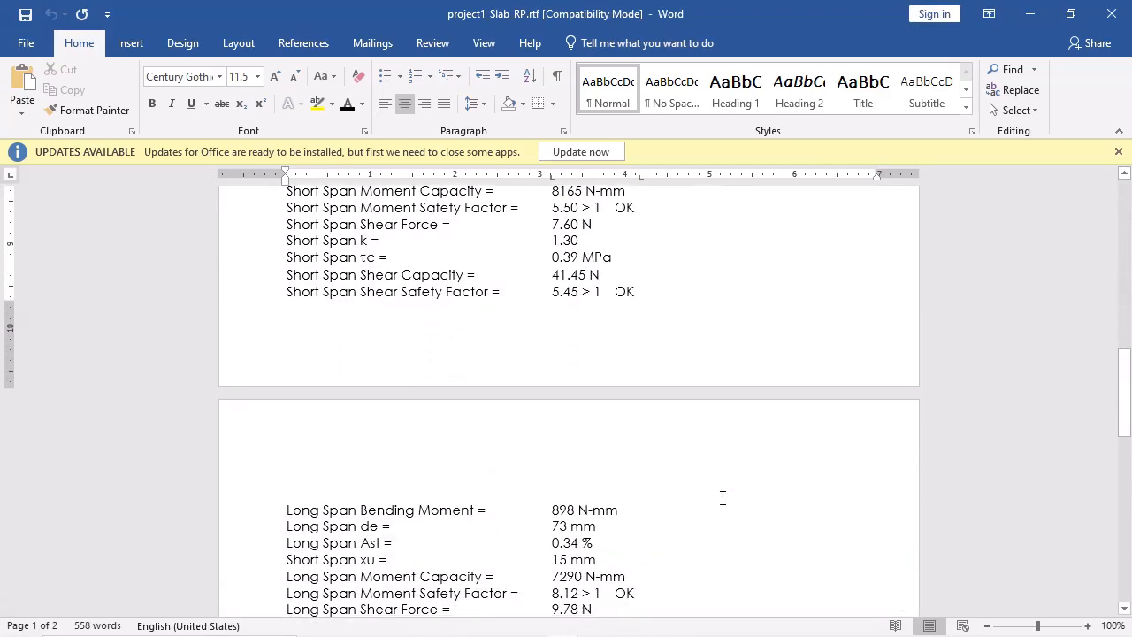
scroll(723, 498, down, 7)
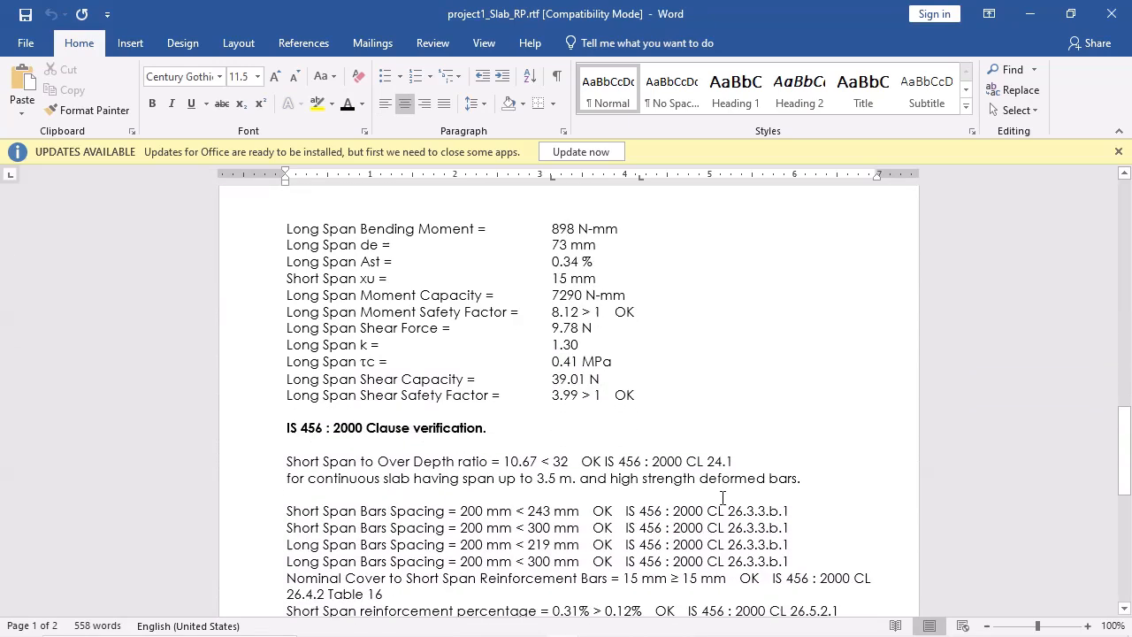
scroll(722, 500, down, 1)
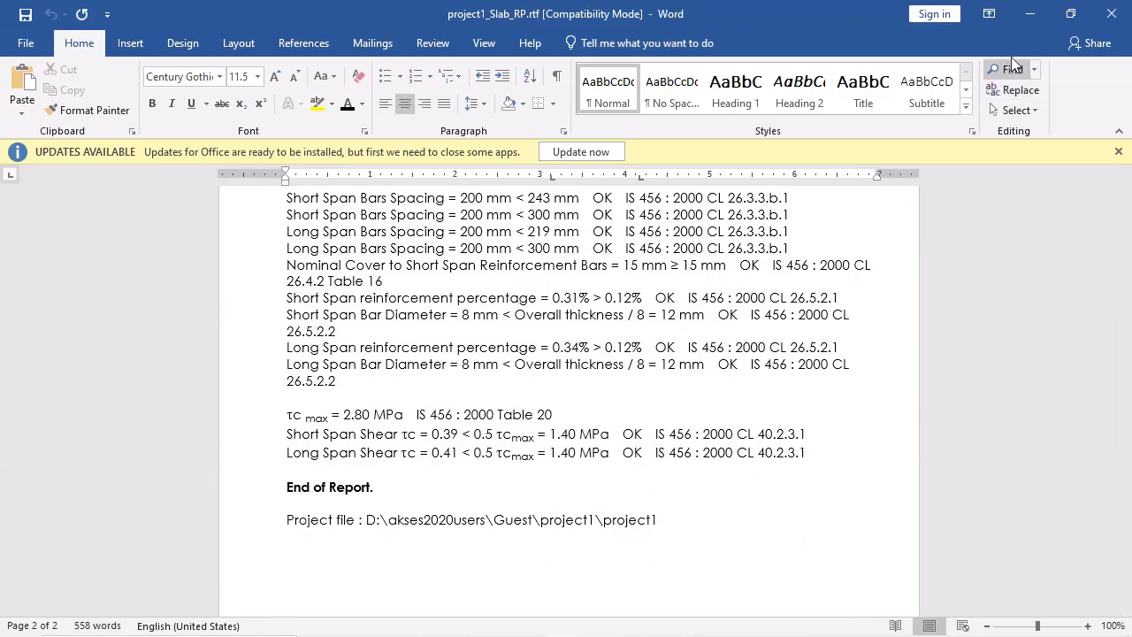
click(1120, 22)
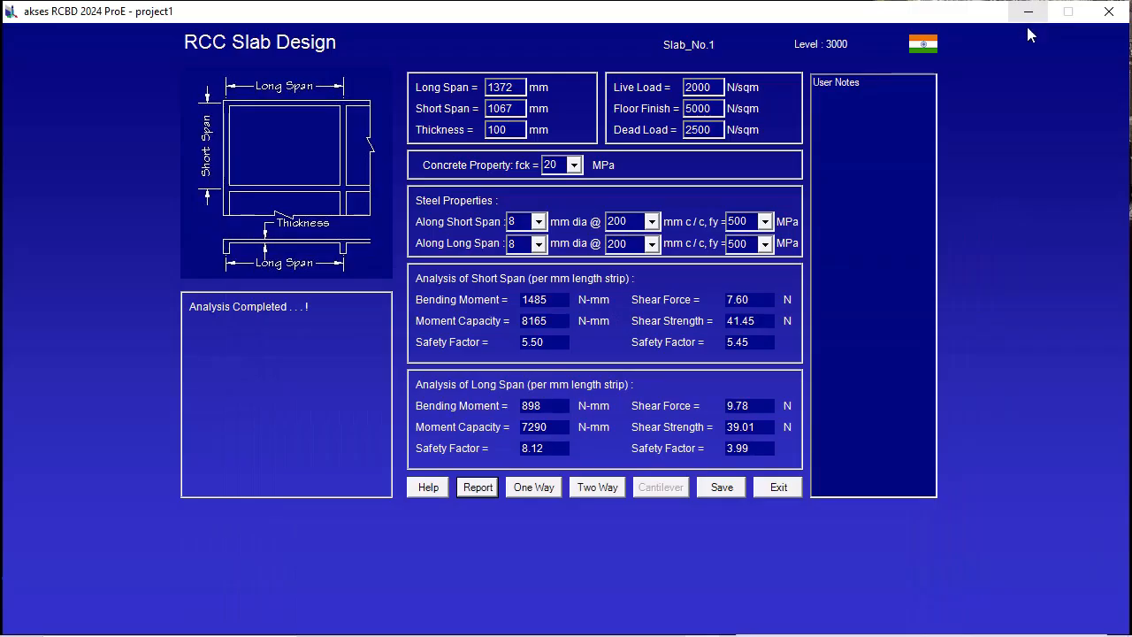
Leave the slab design, turn on slab display in the plan, and inspect the newly placed slab.
click(778, 487)
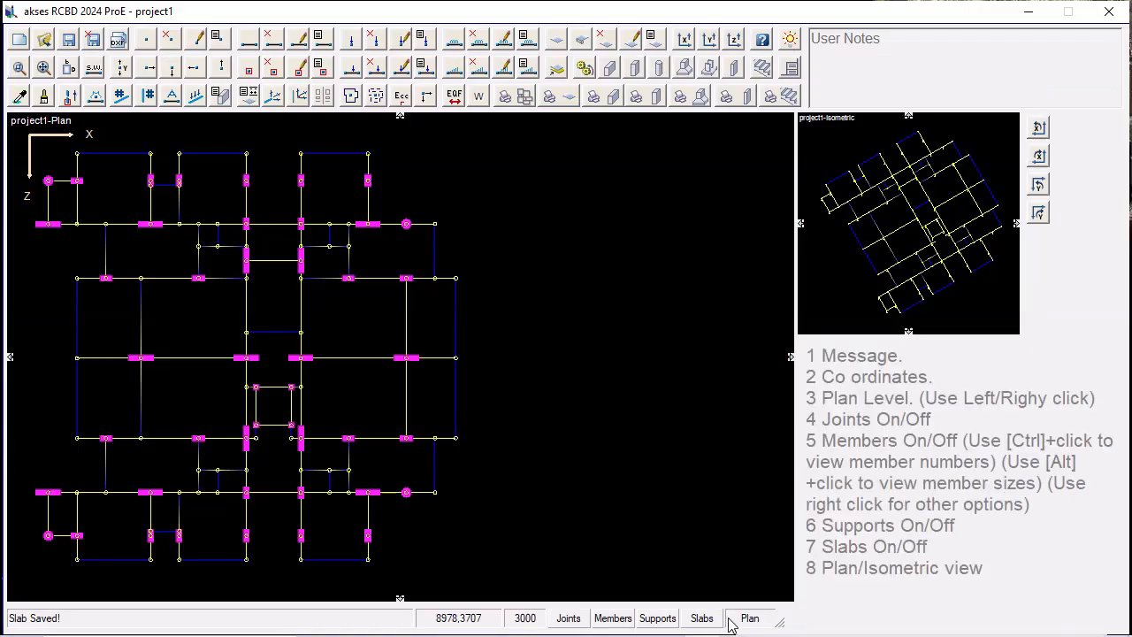
click(702, 618)
scroll(215, 244, up, 3)
scroll(215, 244, up, 2)
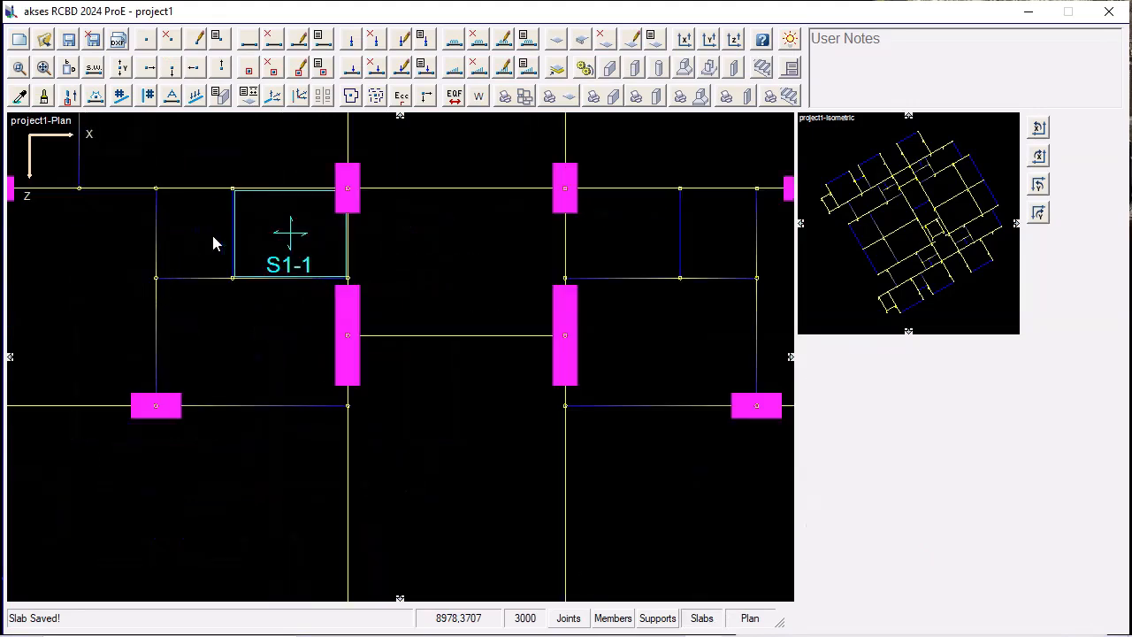
scroll(215, 244, down, 5)
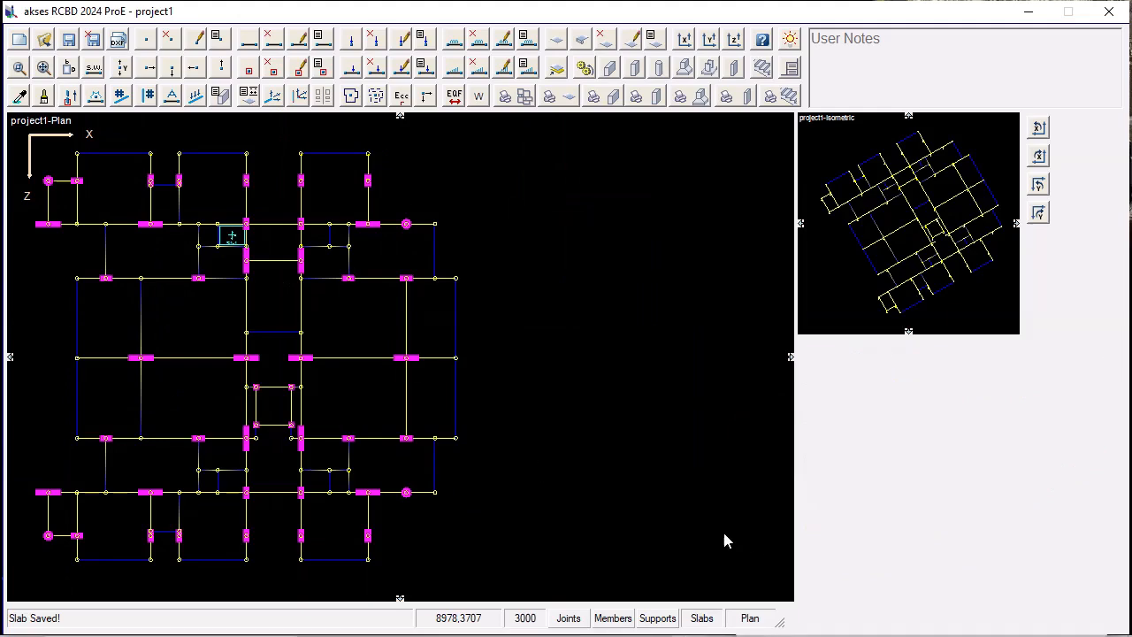
Design the matching small upper bay right of the central corridor as a two-way slab with the same properties and save it.
click(322, 238)
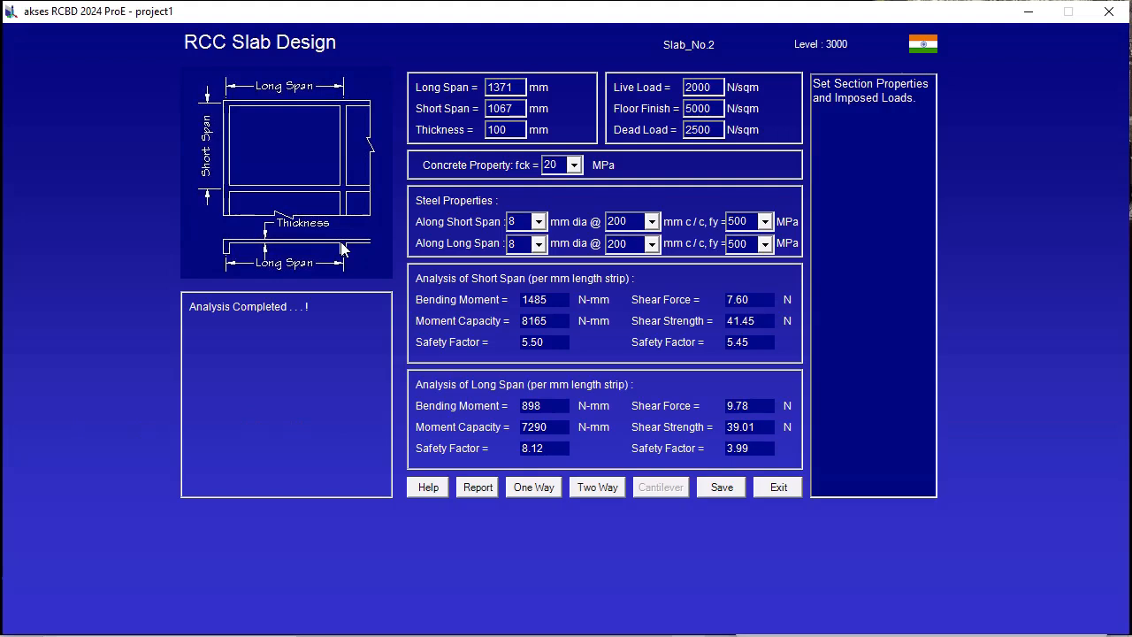
click(600, 486)
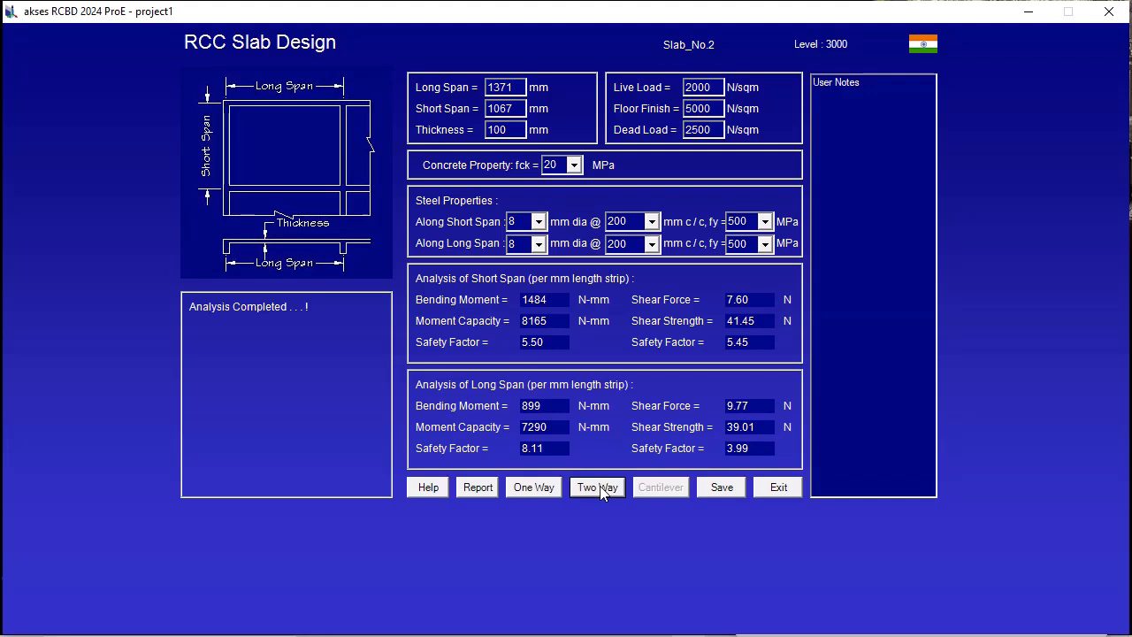
click(722, 488)
click(780, 488)
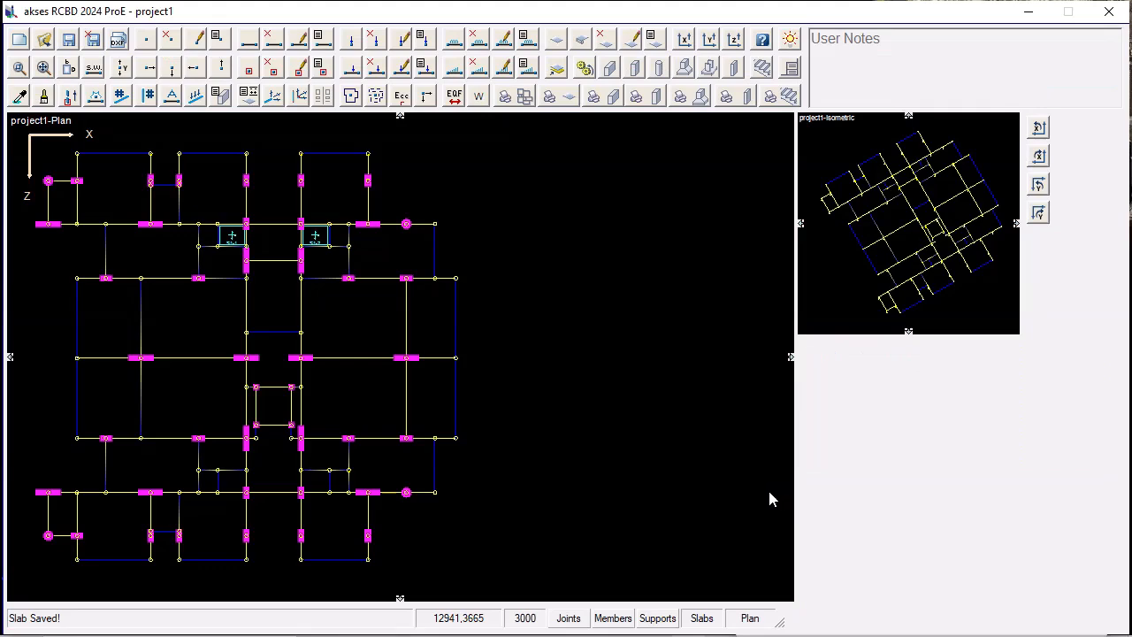
Design the small lower bay left of the central corridor as a two-way slab with unchanged properties and save it.
double_click(237, 479)
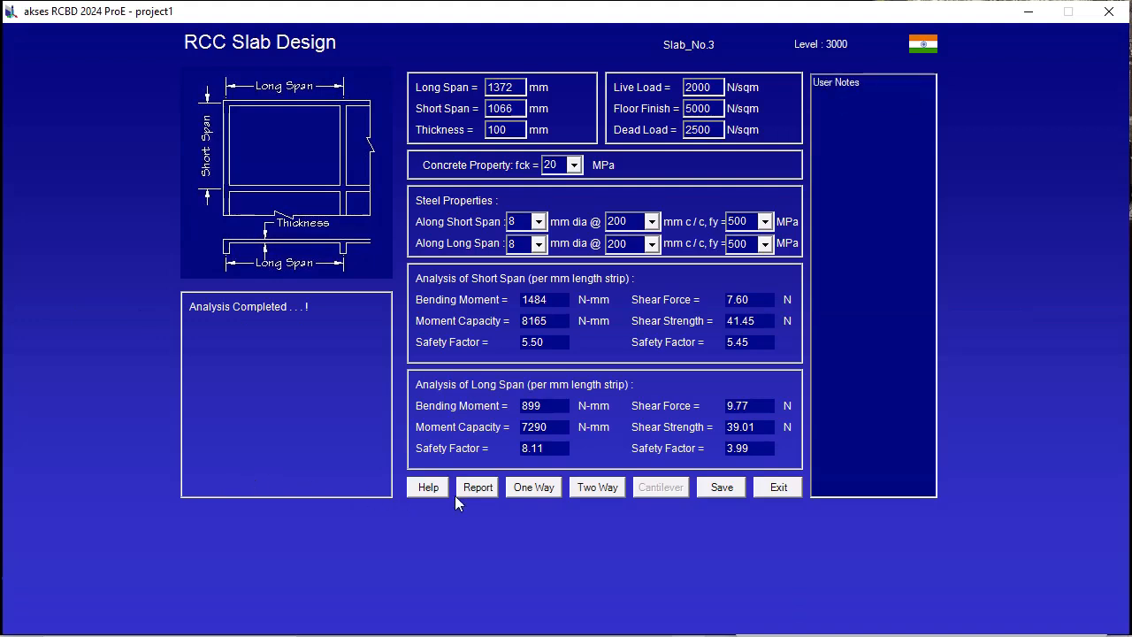
click(613, 492)
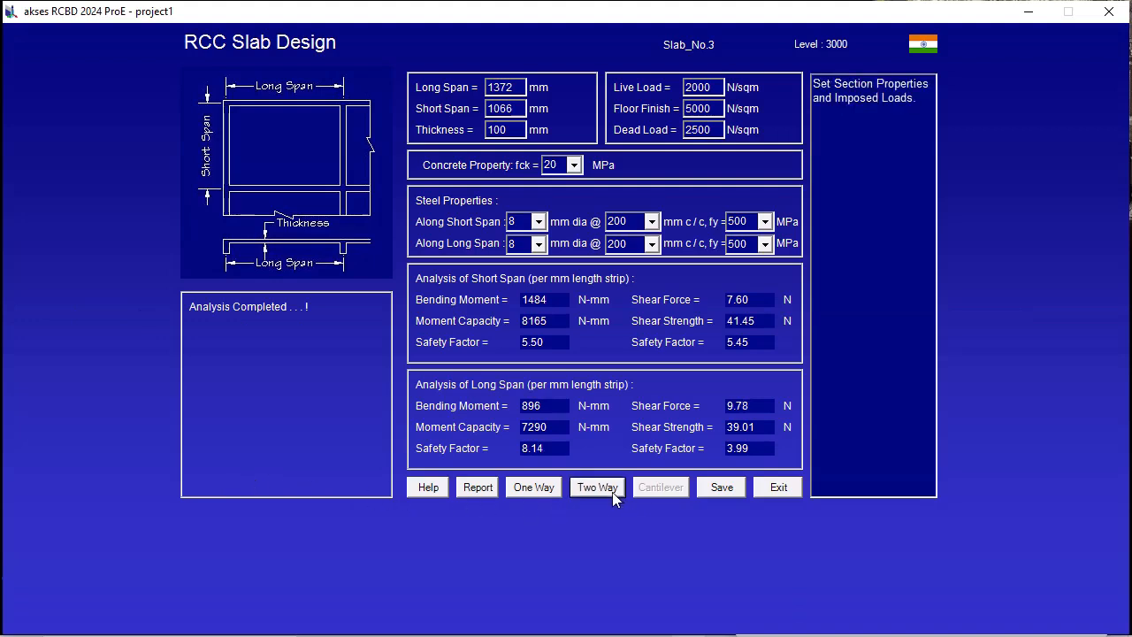
click(731, 494)
click(766, 495)
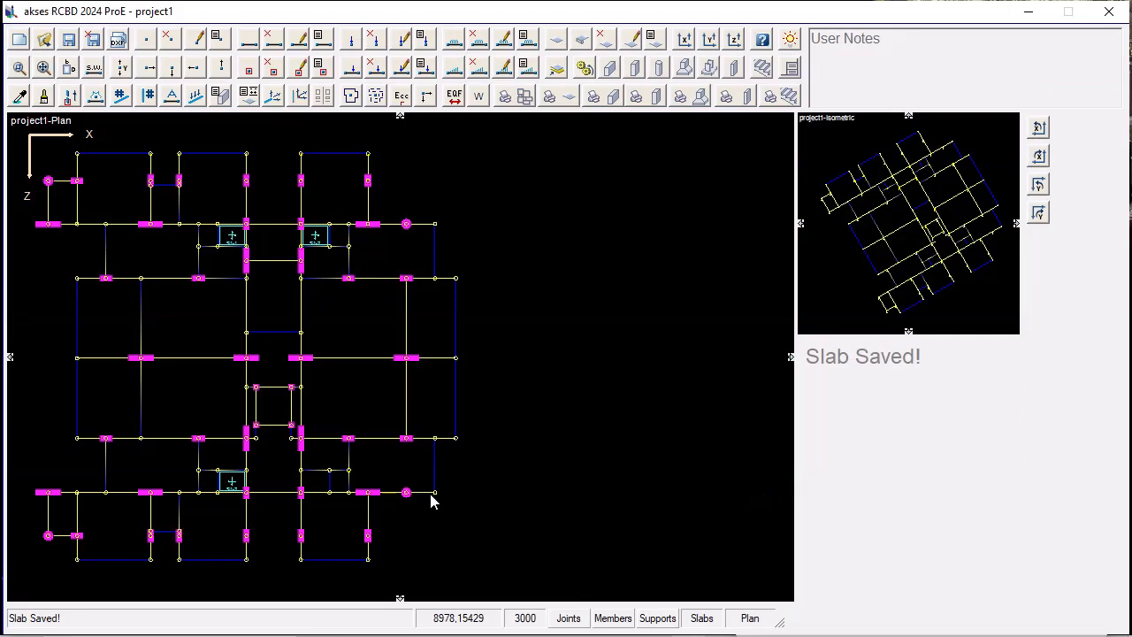
Design the small lower bay right of the central corridor as a two-way slab and save it.
click(326, 486)
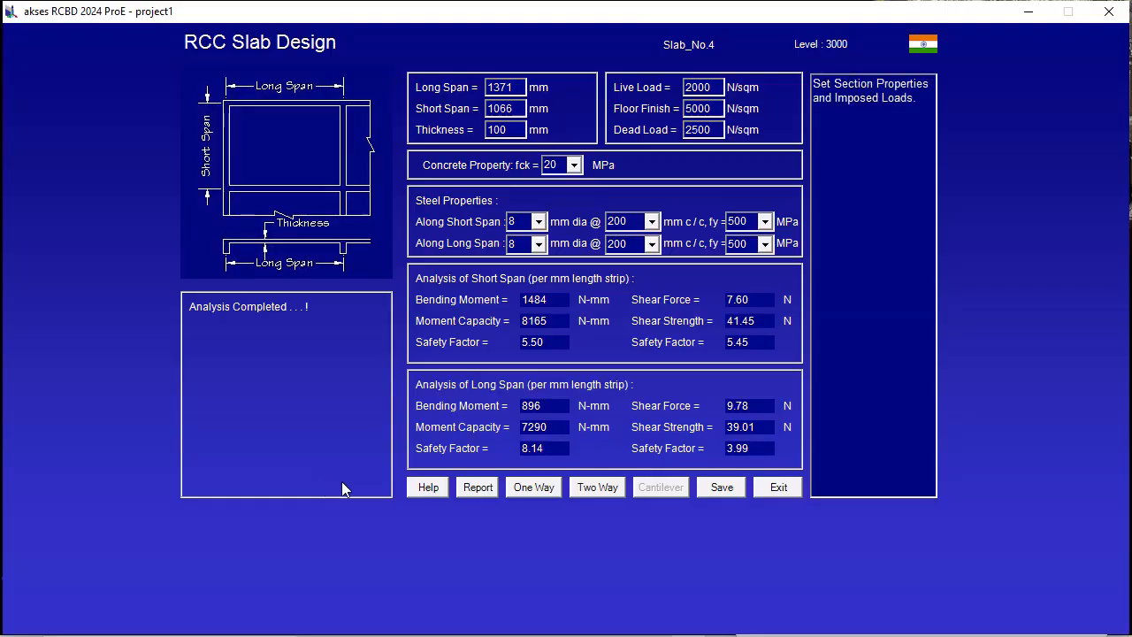
click(596, 492)
click(720, 491)
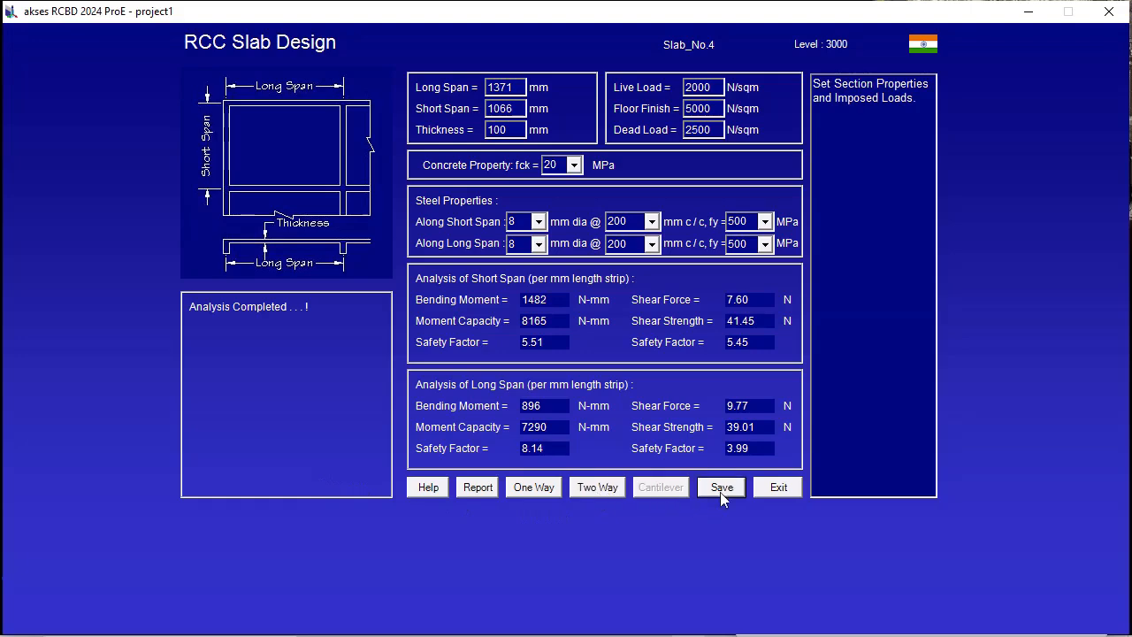
click(779, 489)
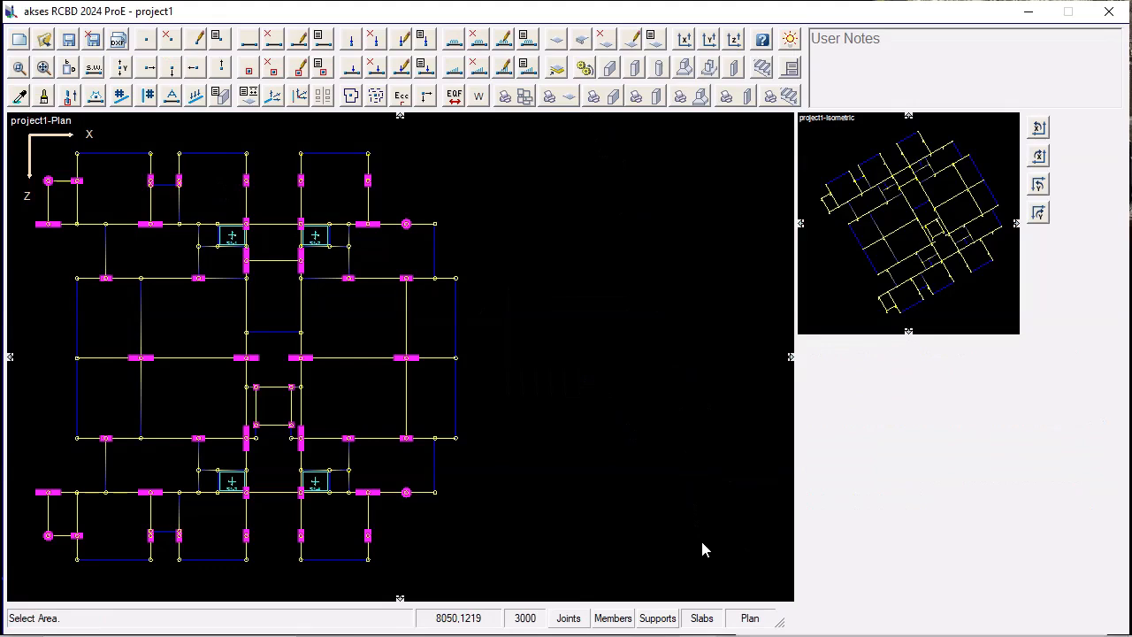
Design the large top bay left of the central corridor as a two-way slab with floor finish 1000 N/sqm and save it.
click(229, 190)
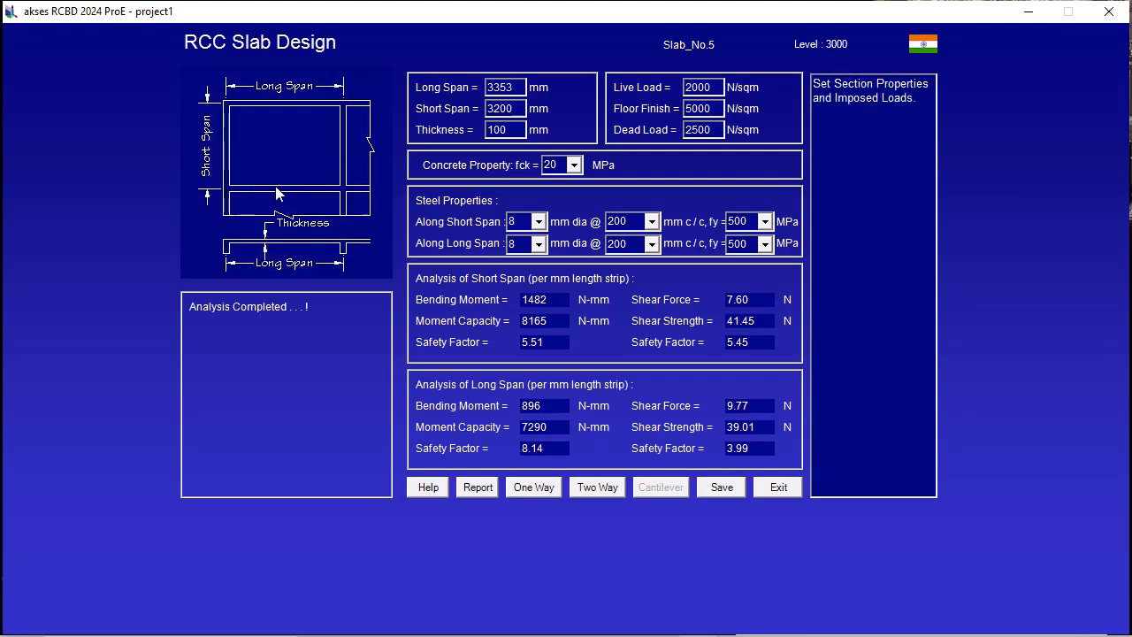
click(703, 109)
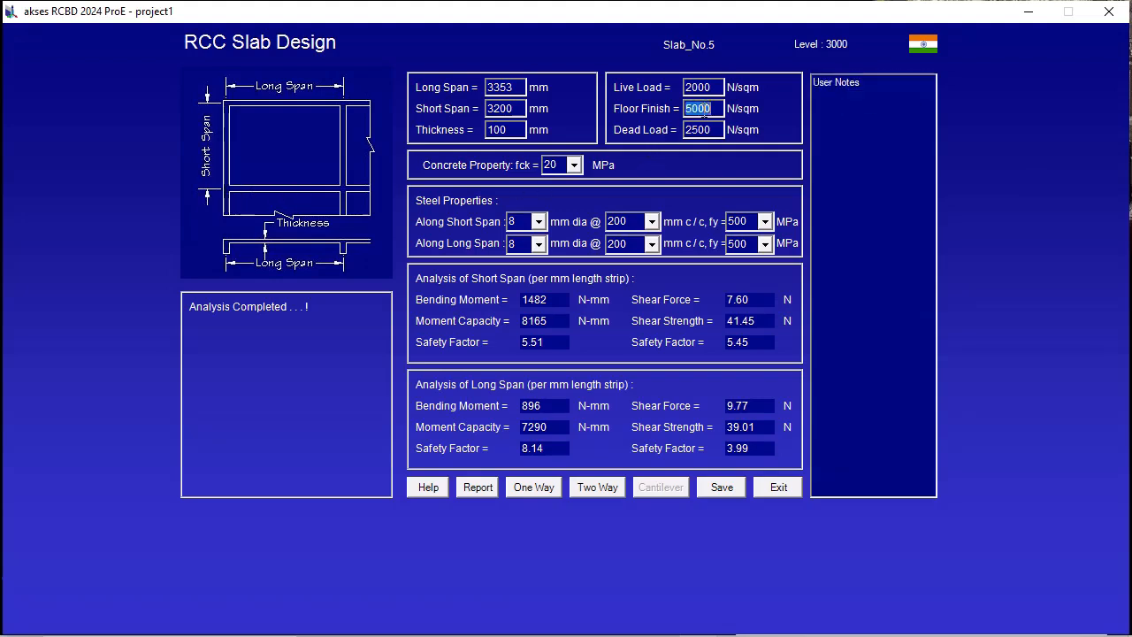
text(1000)
click(600, 486)
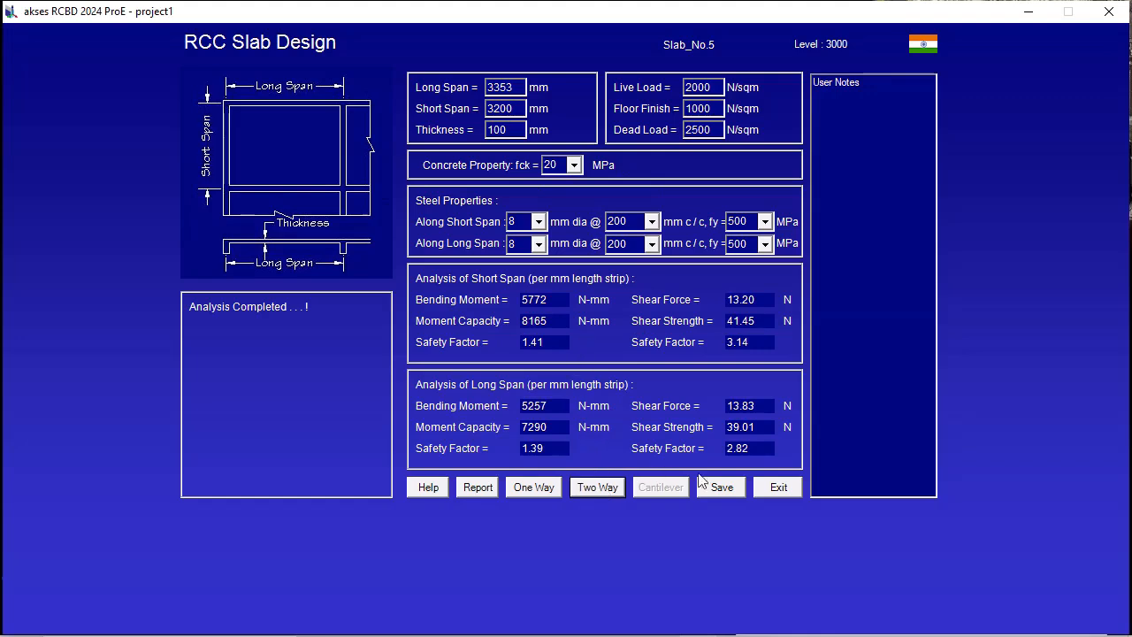
click(721, 489)
click(775, 491)
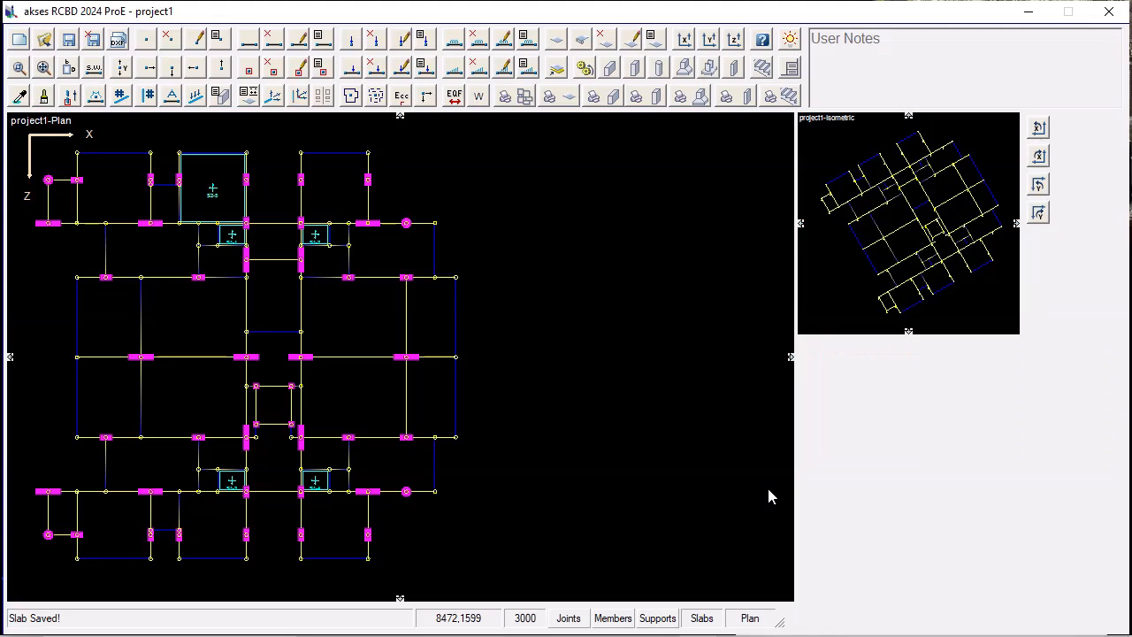
Design the large top bay right of the central corridor as a two-way slab with unchanged properties and save it.
click(349, 203)
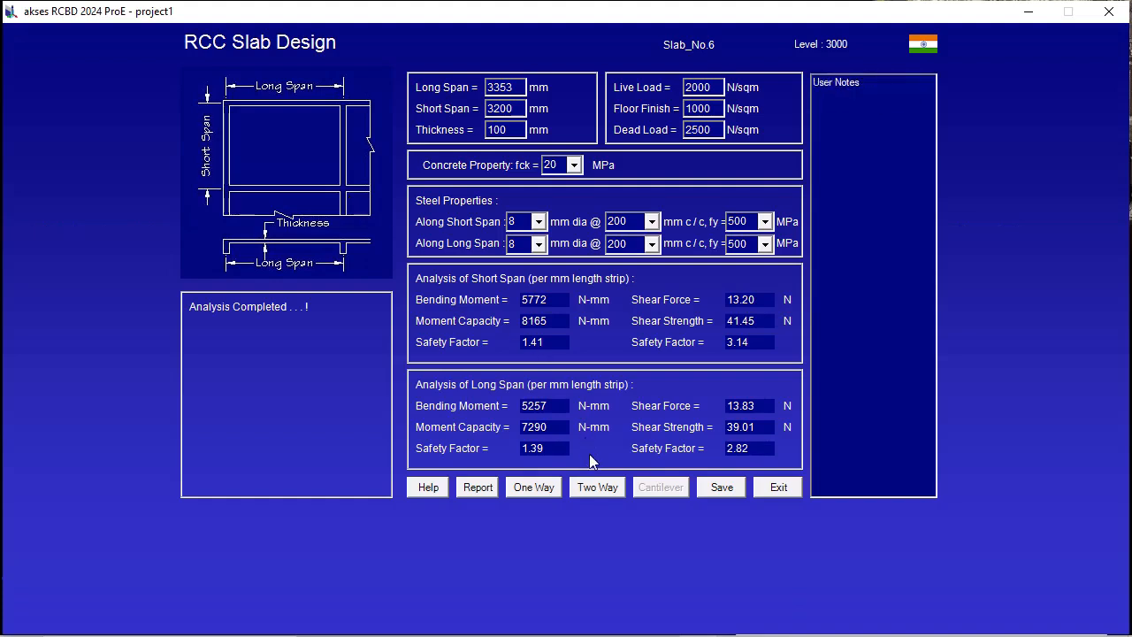
click(598, 489)
click(718, 487)
click(773, 488)
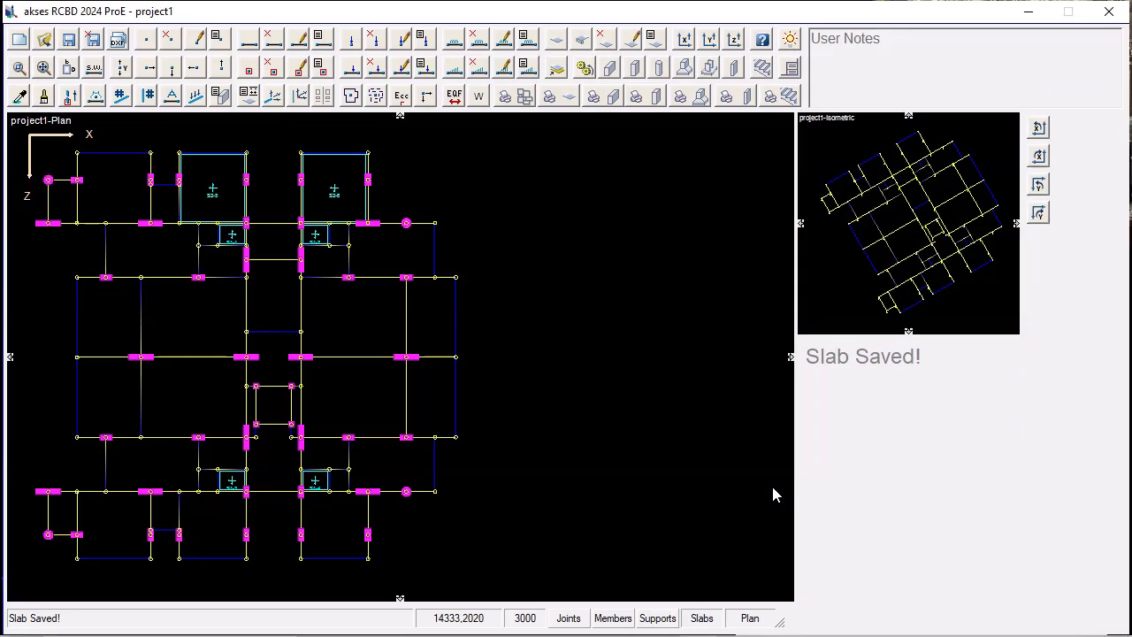
Design the large bottom bay left of the central corridor as a two-way slab with the same properties and save it.
click(193, 523)
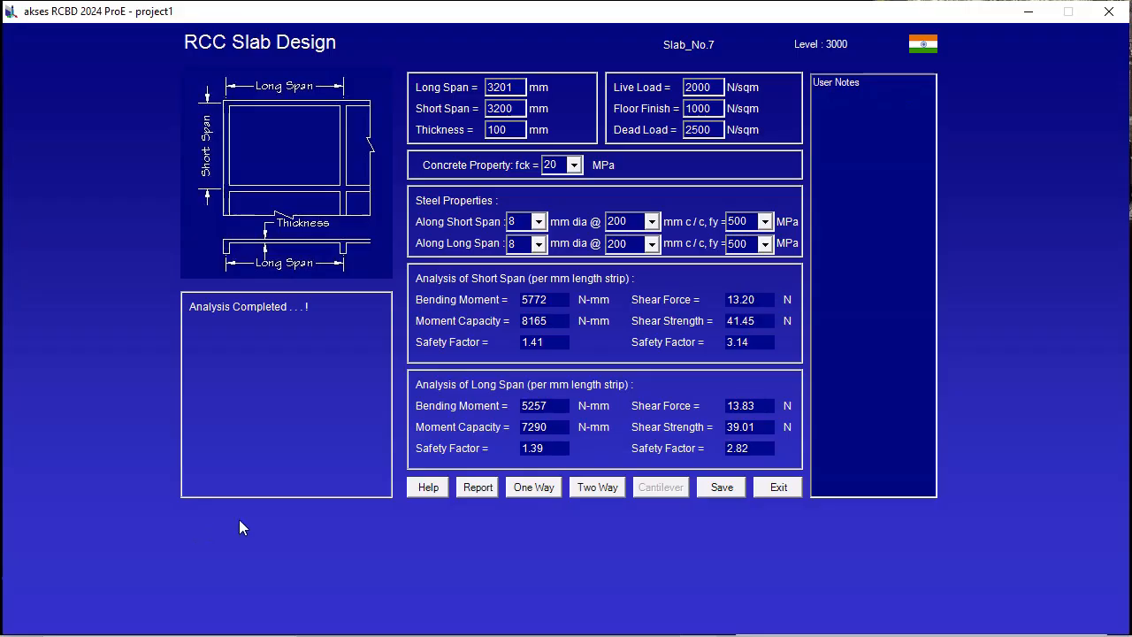
click(593, 489)
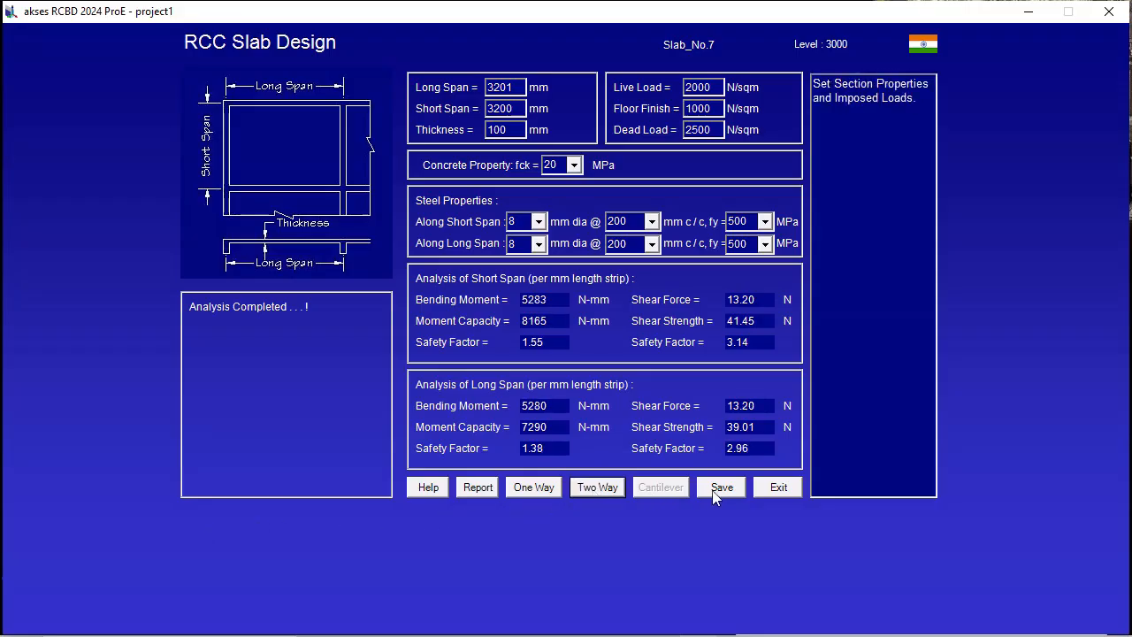
click(764, 488)
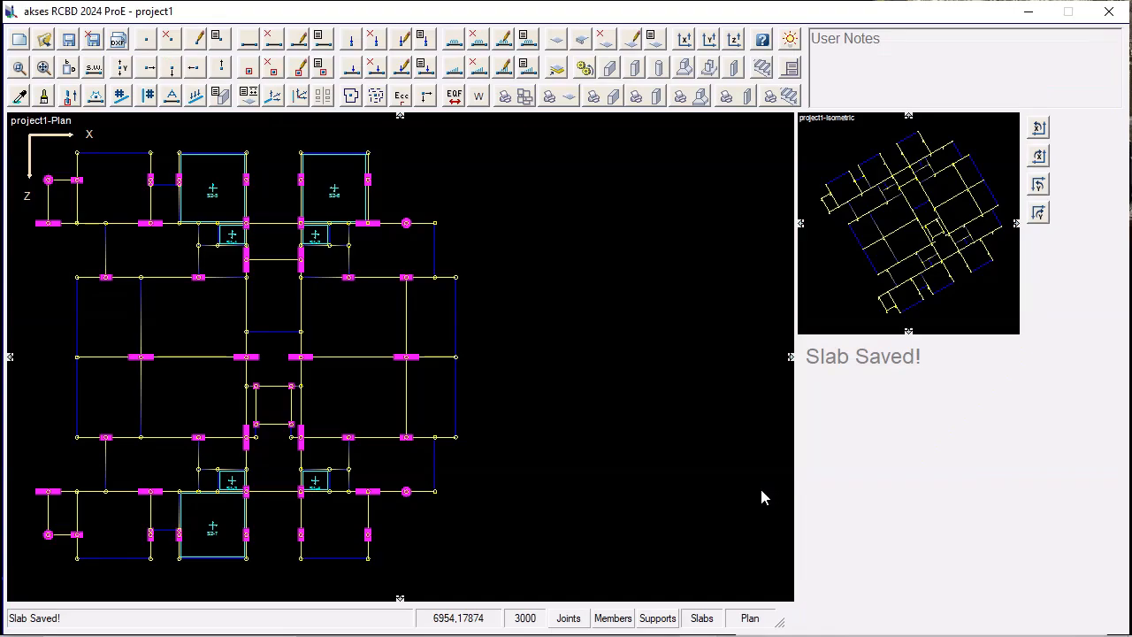
Design the large bottom bay right of the central corridor as a two-way slab and save it.
click(331, 527)
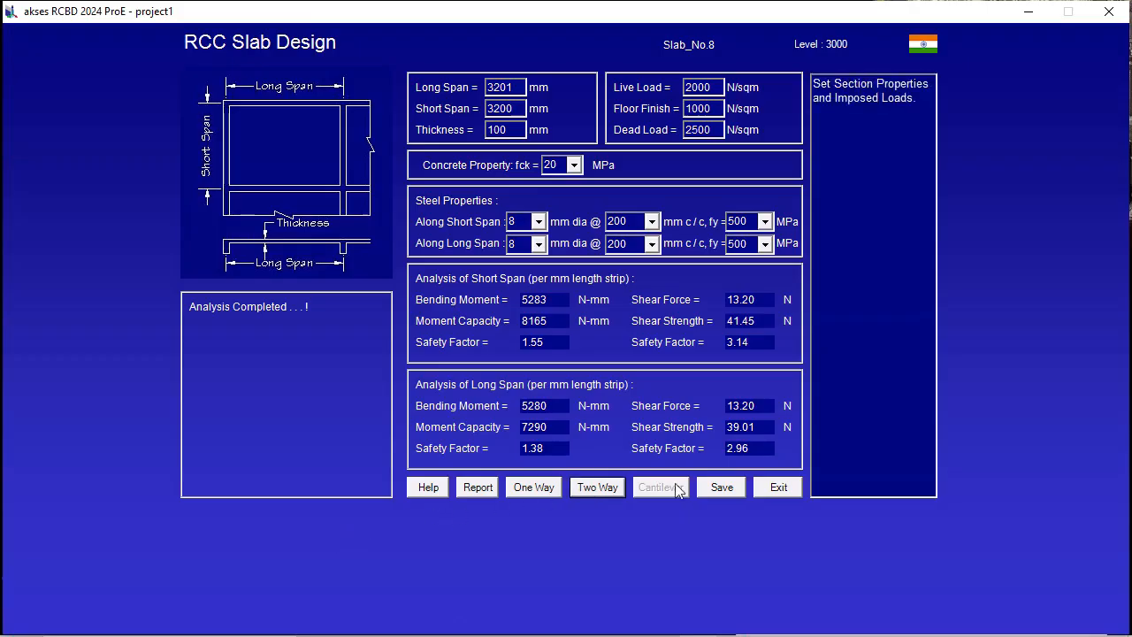
click(718, 492)
click(766, 492)
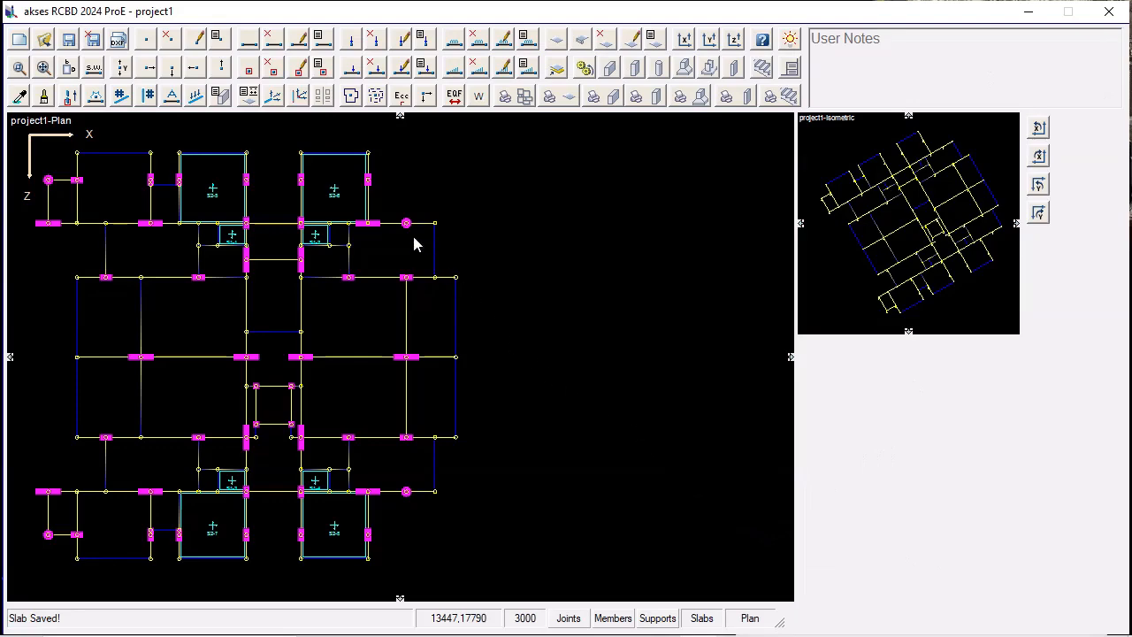
Show the slab details in the plan, examine those of the designed slabs, and hide them again.
click(252, 103)
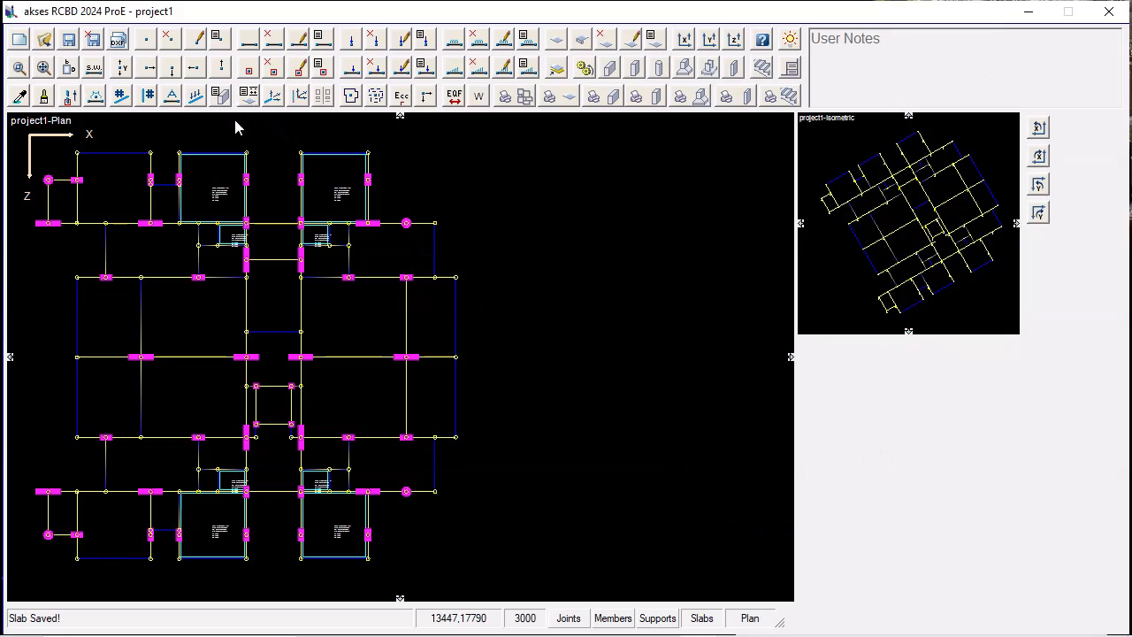
scroll(199, 193, up, 4)
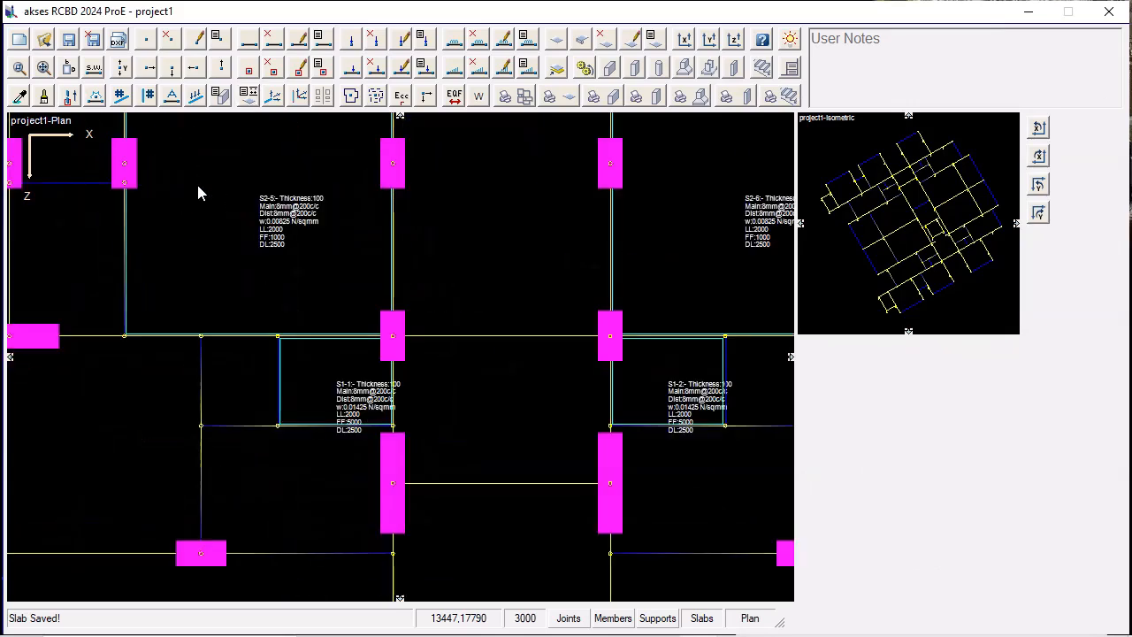
scroll(198, 193, up, 2)
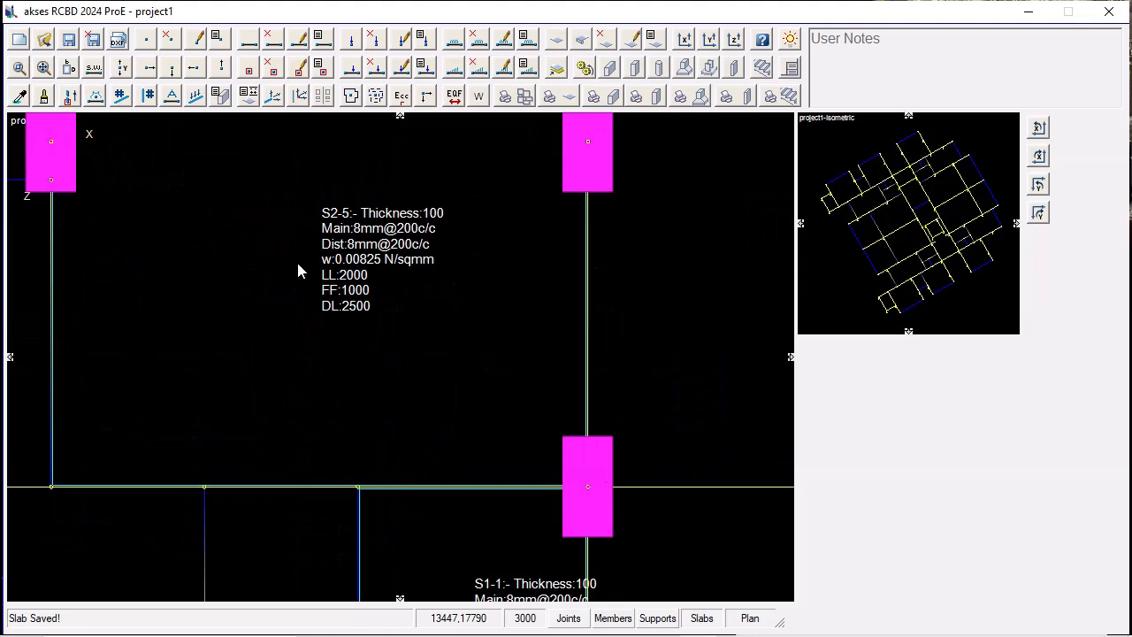
click(249, 96)
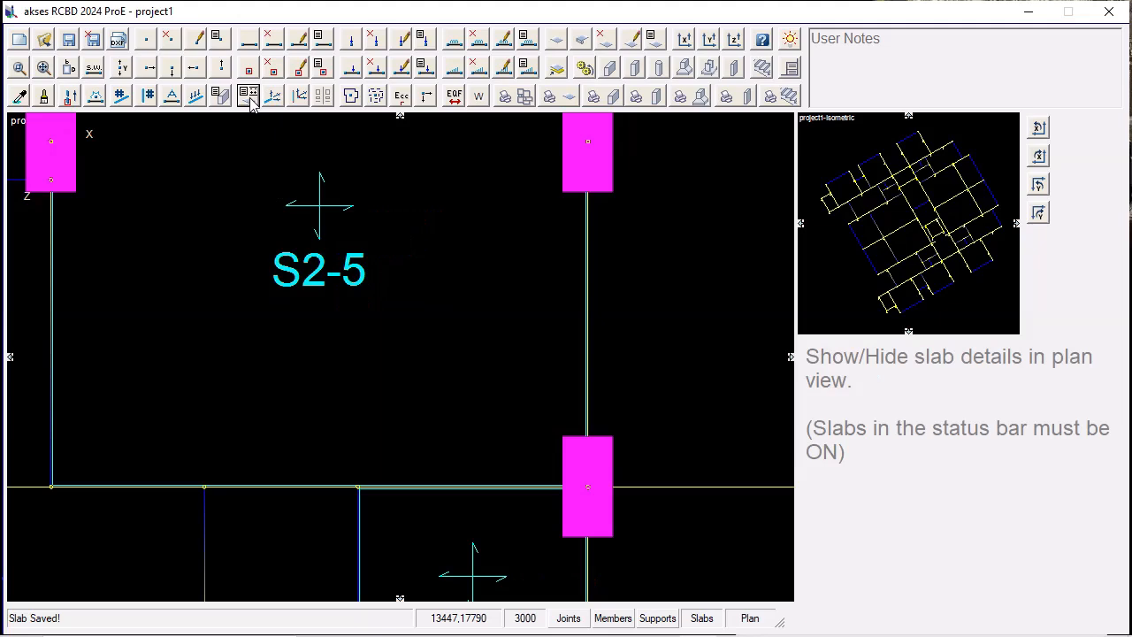
click(43, 68)
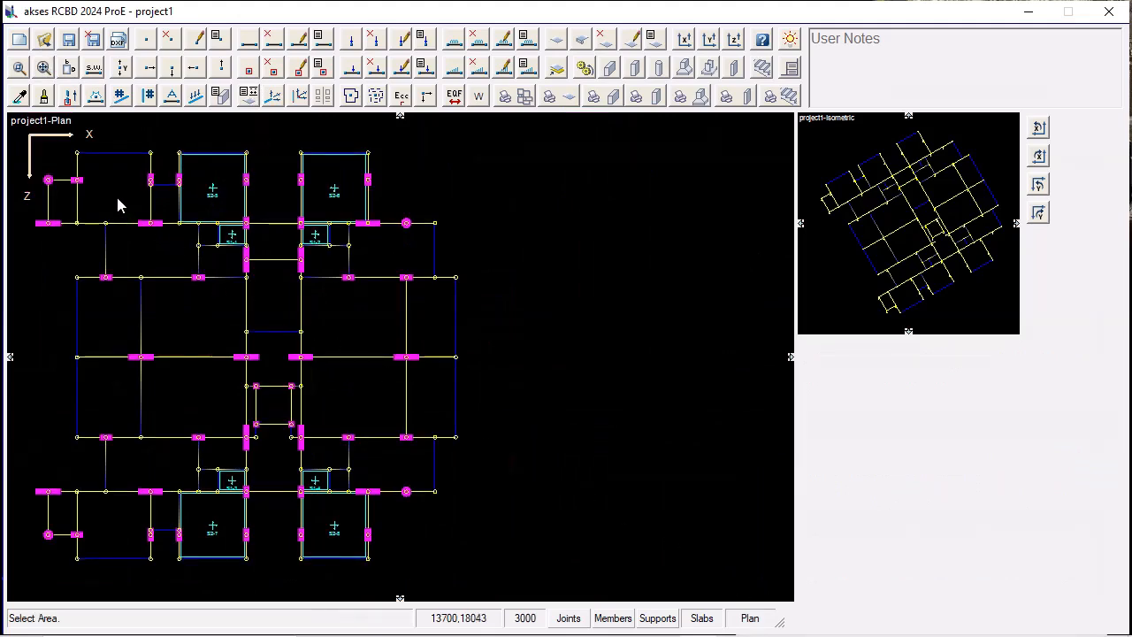
Design the large top bay at the plan's far left as a two-way slab 115 mm thick and save it.
click(117, 197)
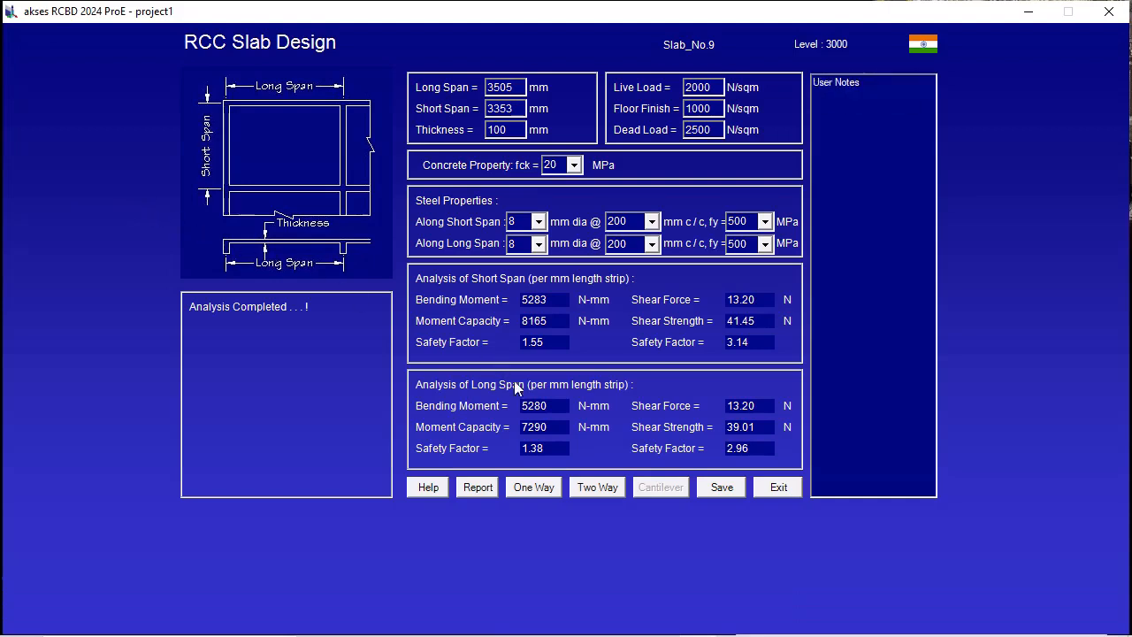
click(598, 487)
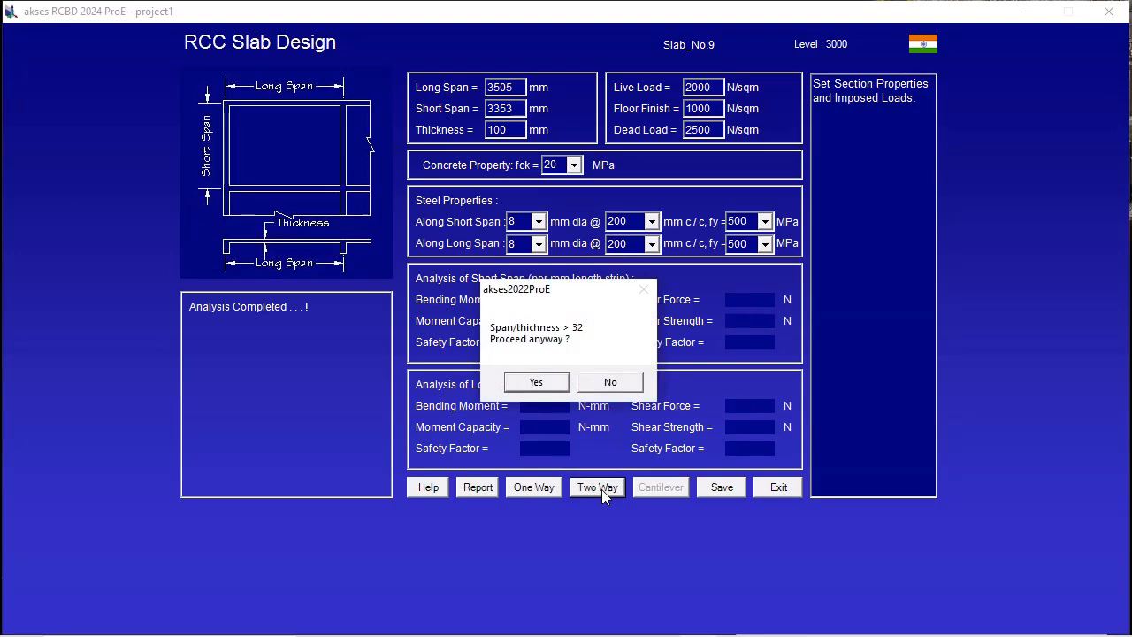
click(610, 387)
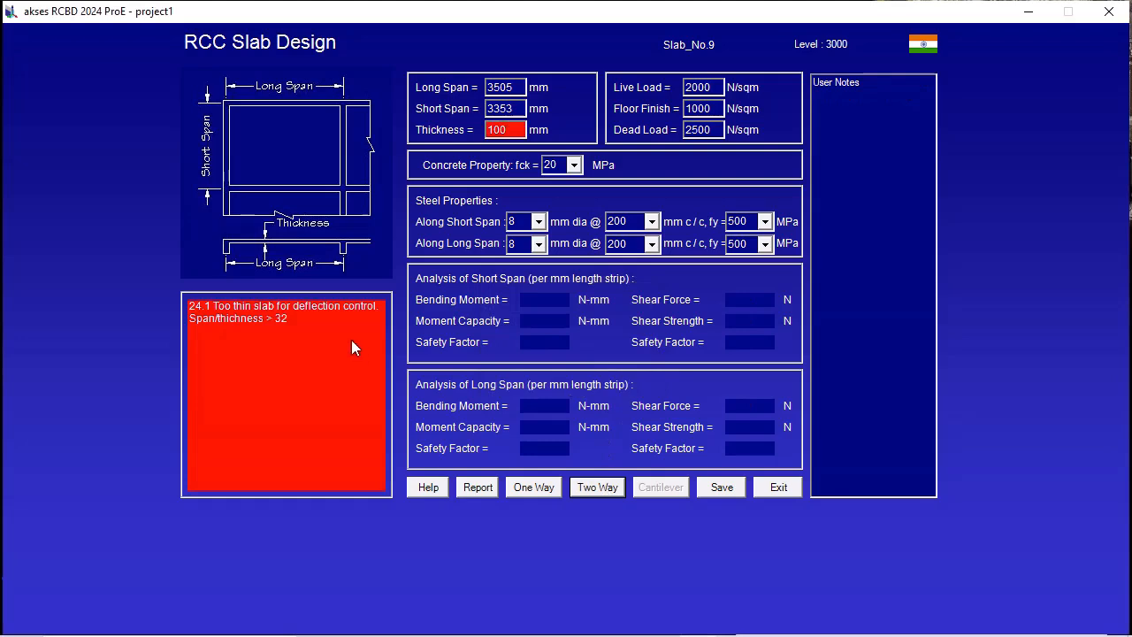
double_click(498, 130)
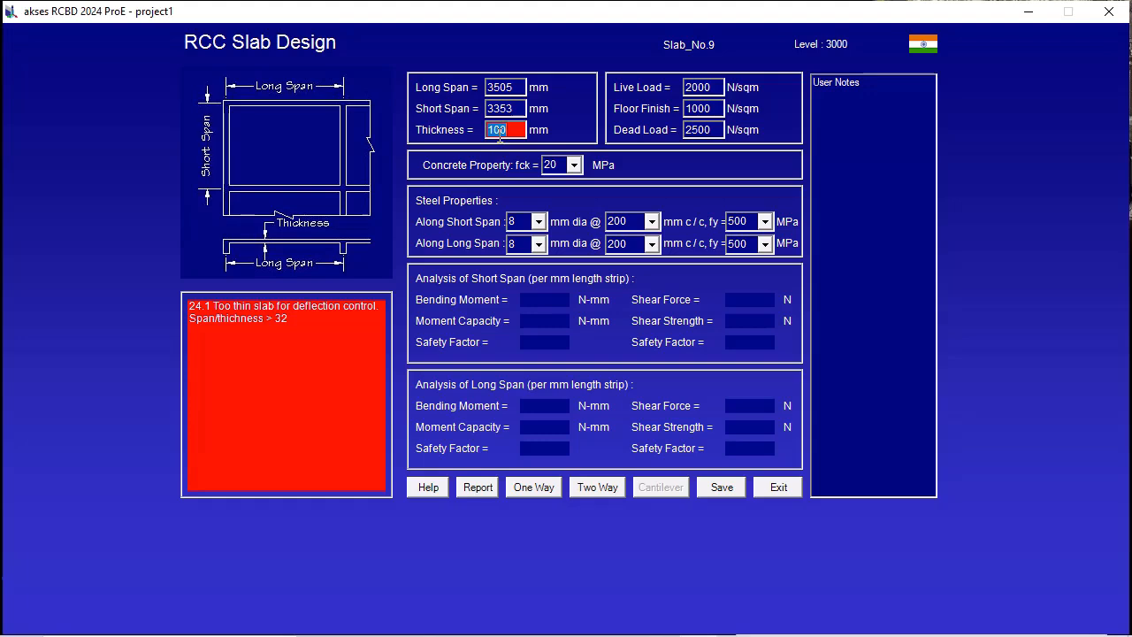
text(115)
click(607, 489)
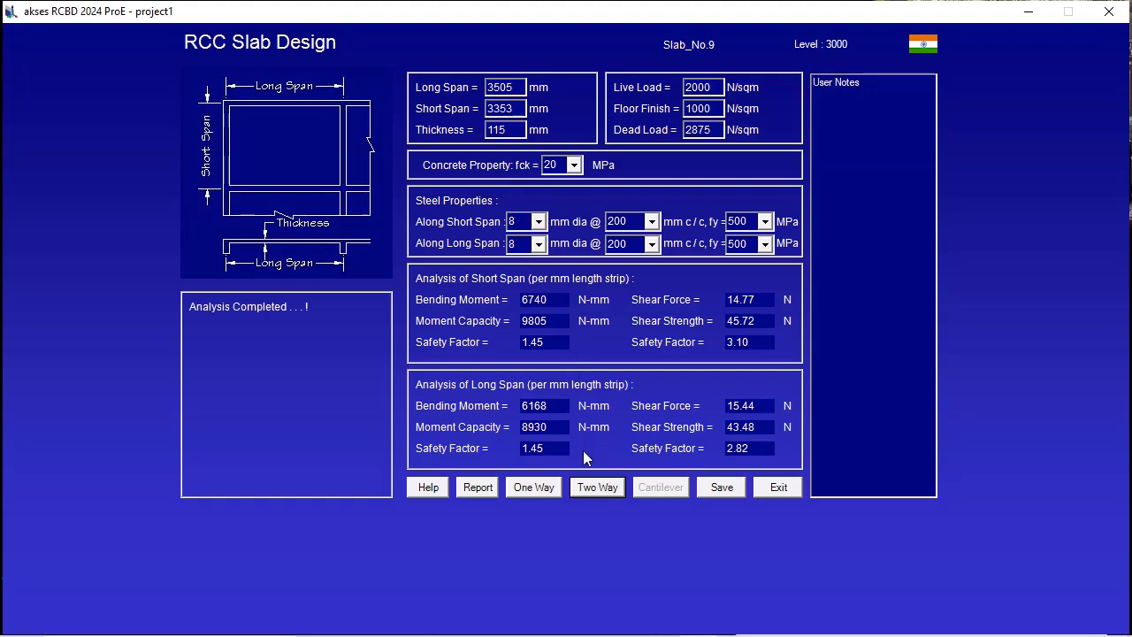
click(724, 488)
click(790, 492)
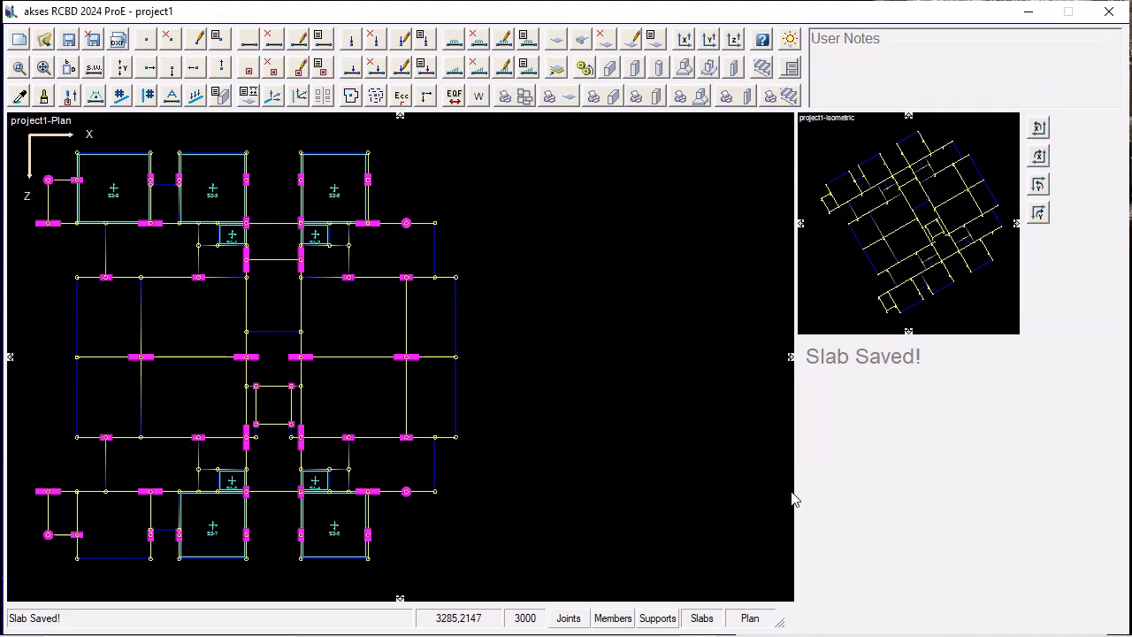
Design the large bottom bay at the plan's far left as a two-way slab with unchanged properties and save it.
click(108, 514)
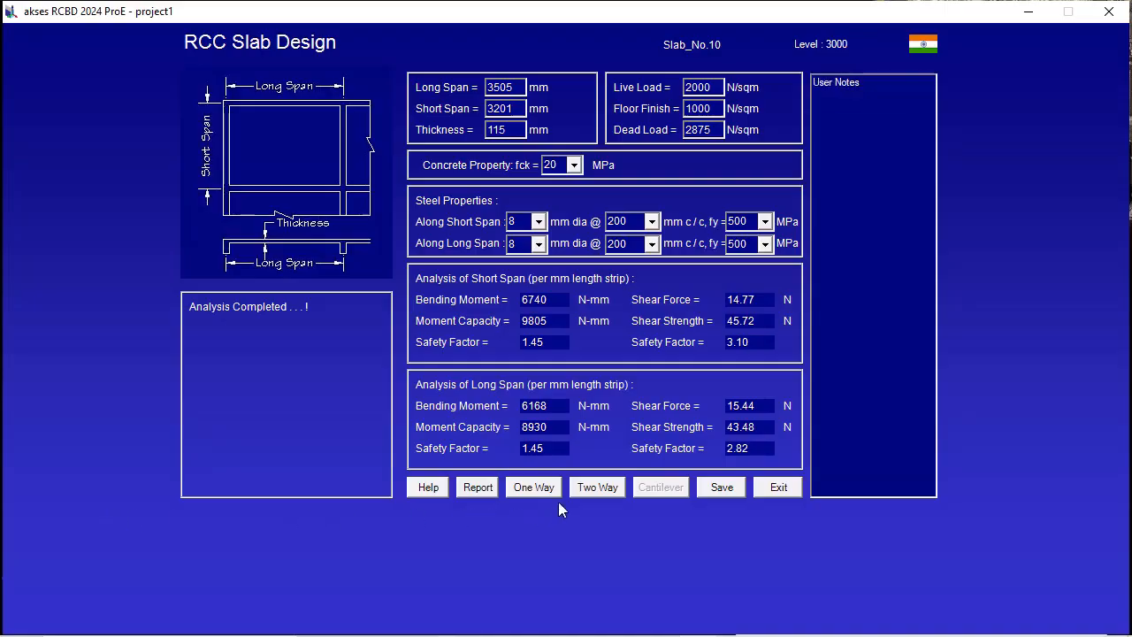
click(600, 488)
click(723, 492)
click(777, 491)
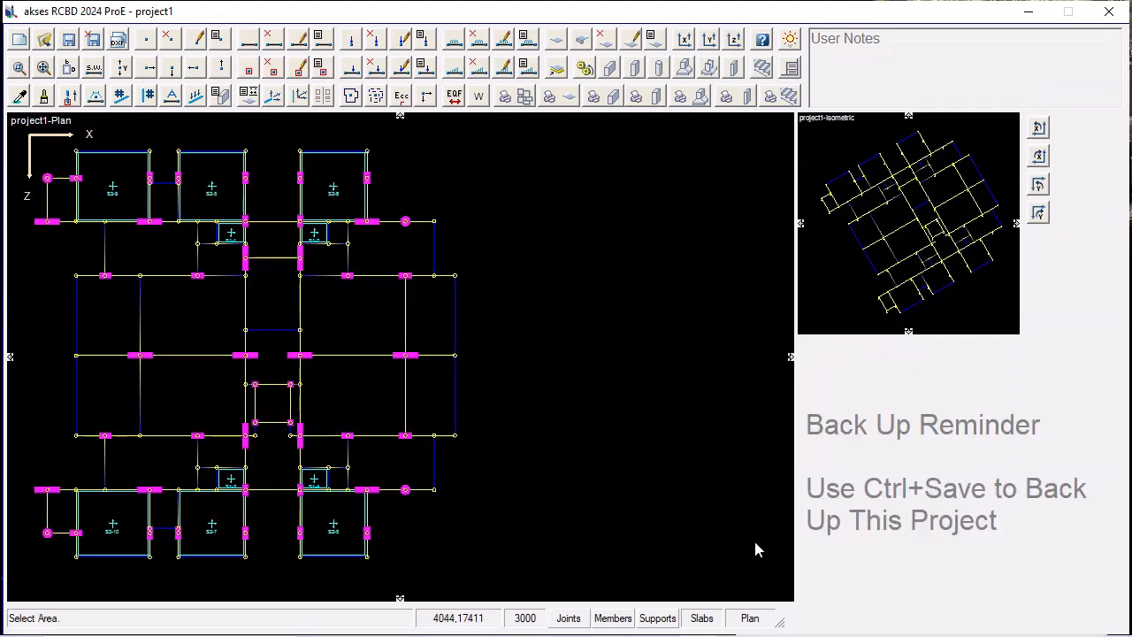
Set a 125 mm thickness for the large upper-middle bay directly left of the central corridor and analyse it as a two-way slab.
click(191, 316)
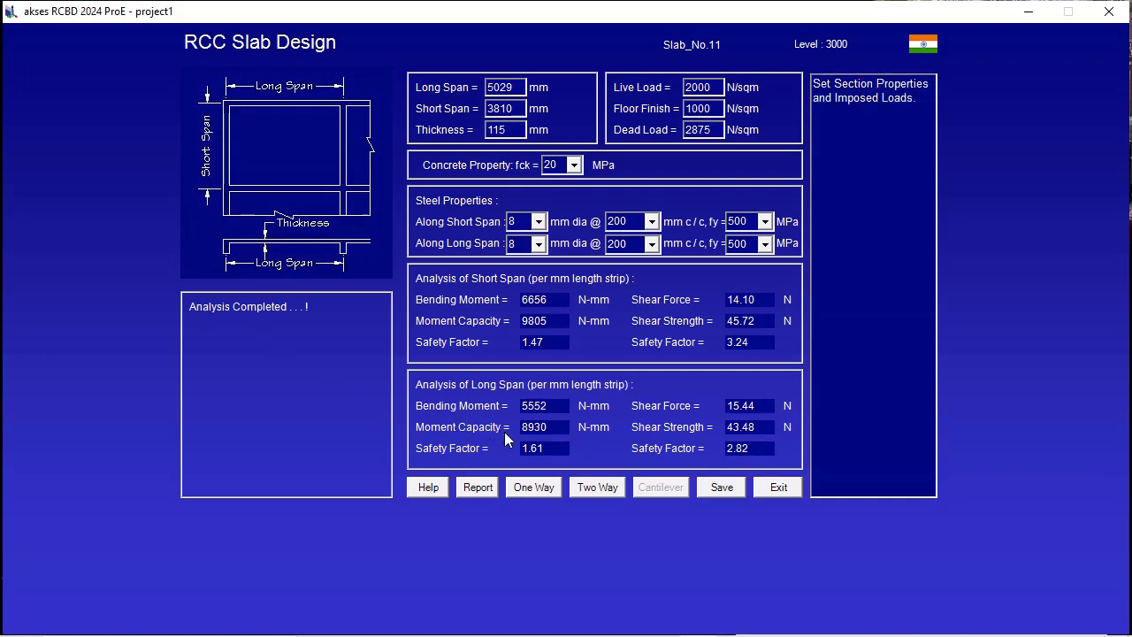
click(588, 487)
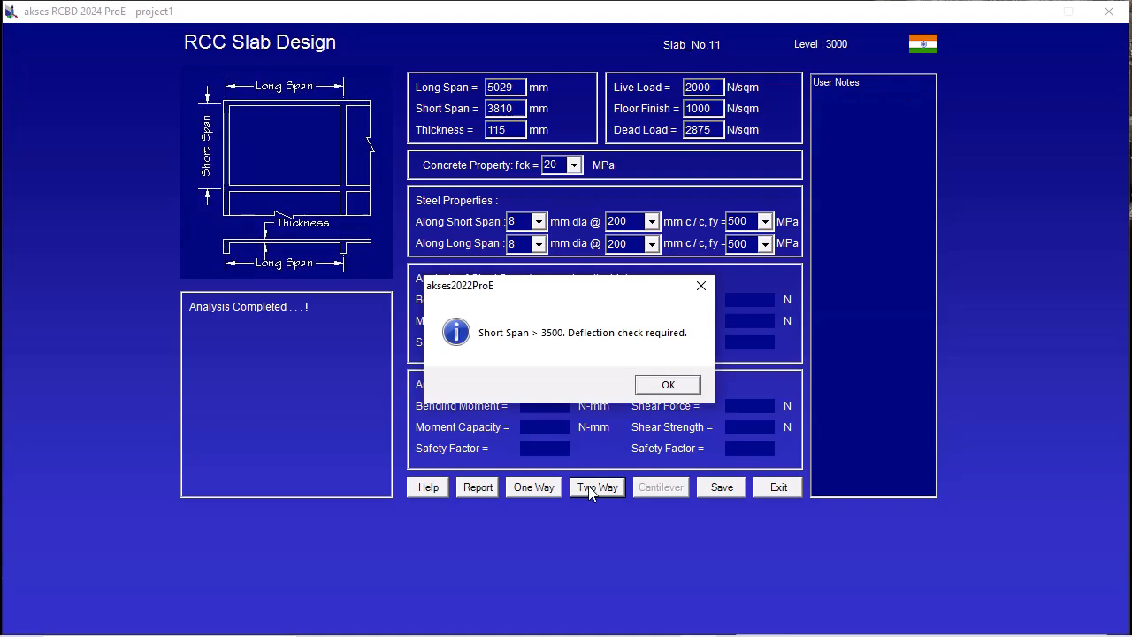
click(665, 386)
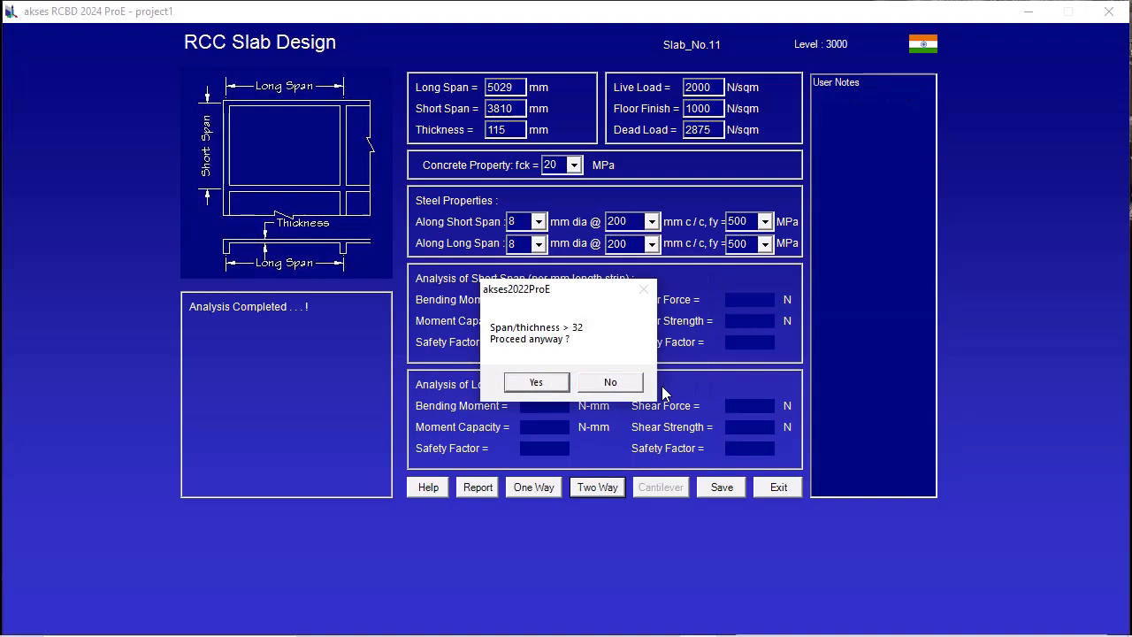
click(636, 385)
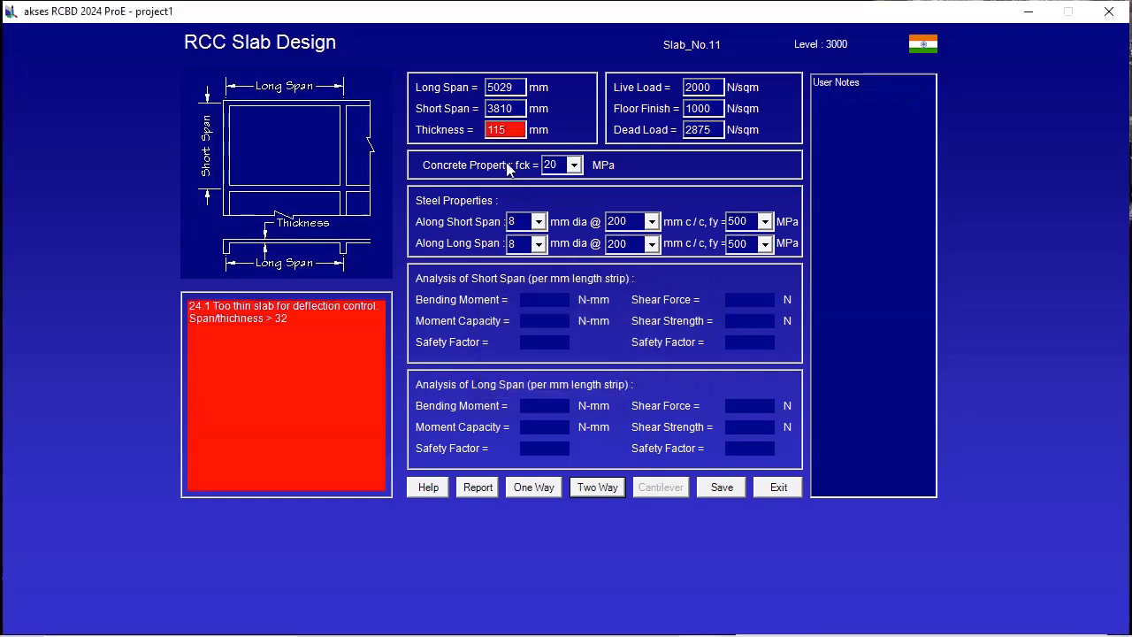
click(498, 130)
text(125)
click(596, 488)
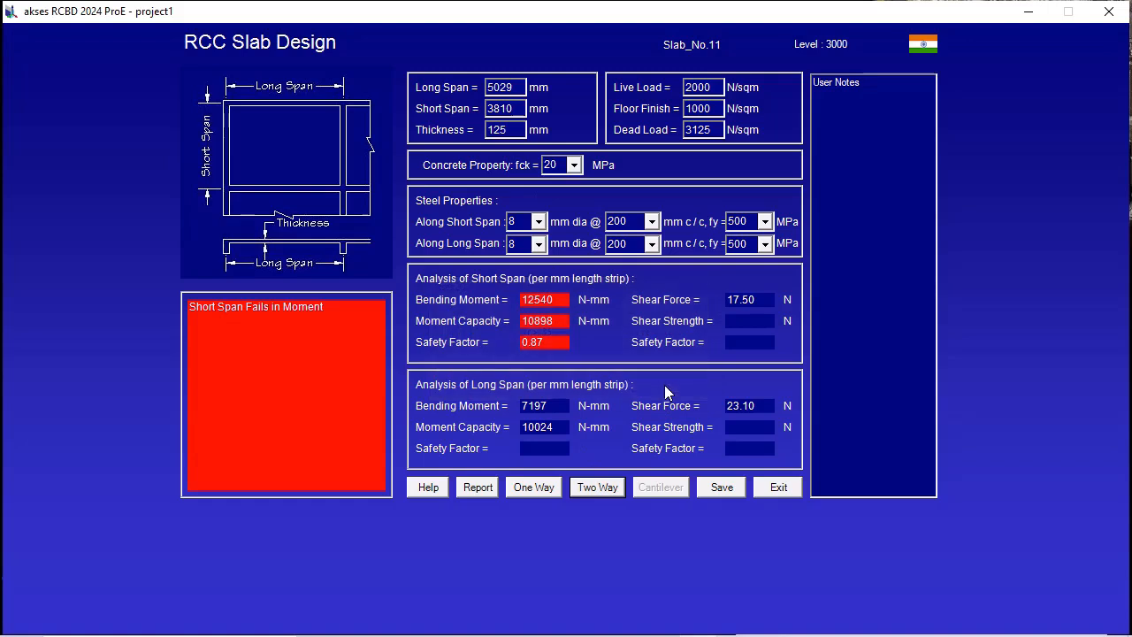
Try a short-span bar spacing of 175 mm c/c for this slab and rerun the two-way analysis.
click(653, 223)
scroll(658, 261, up, 2)
scroll(657, 261, up, 1)
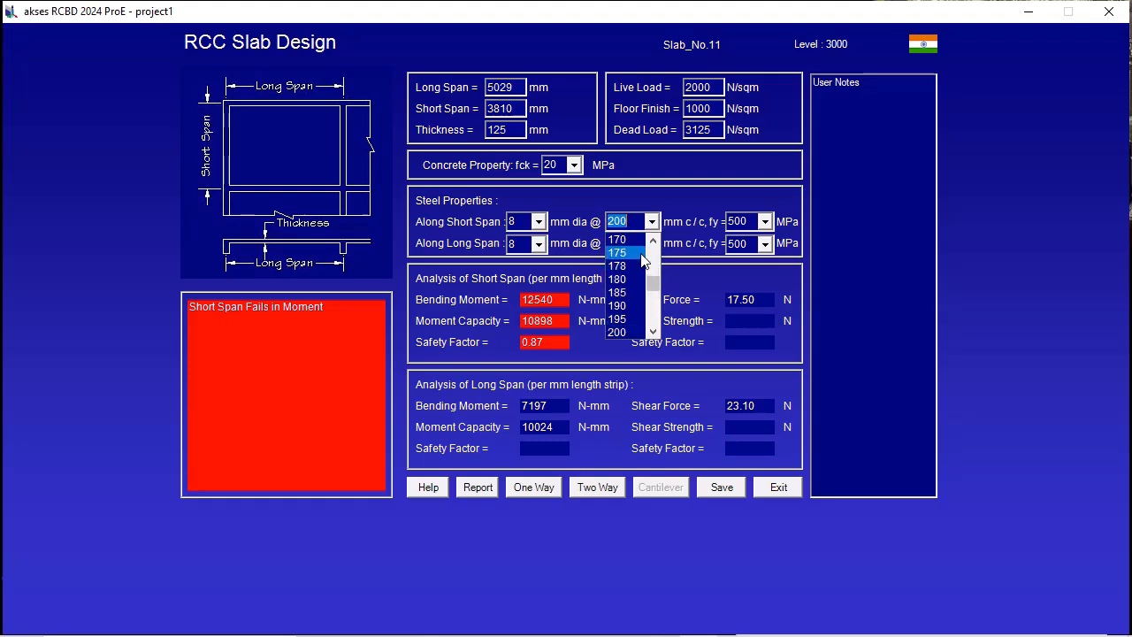
click(641, 254)
click(601, 487)
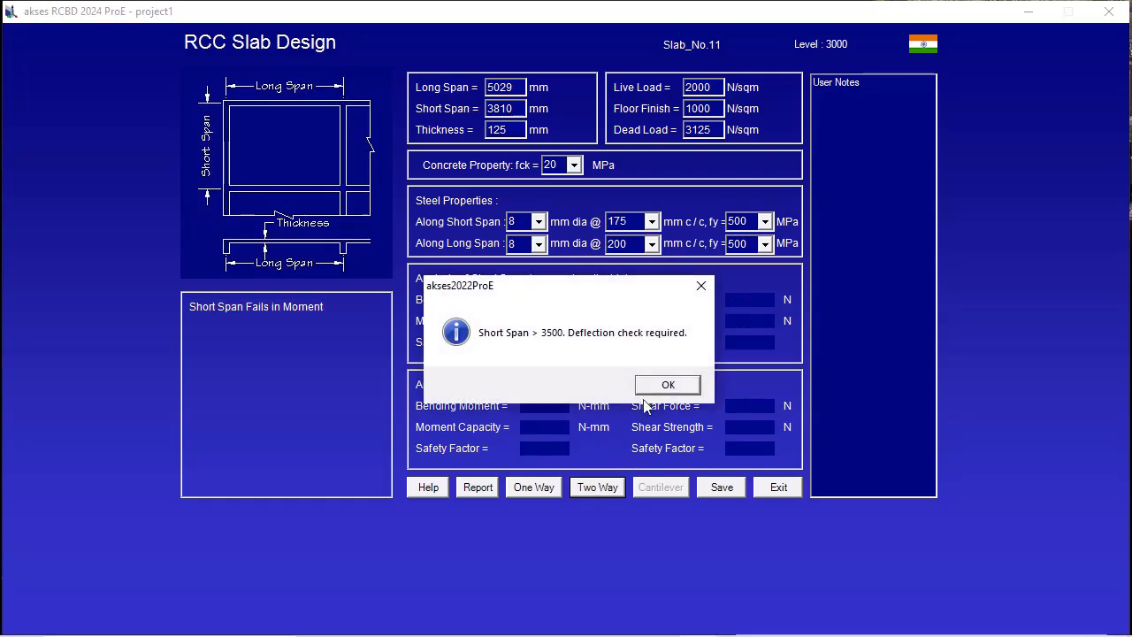
click(668, 385)
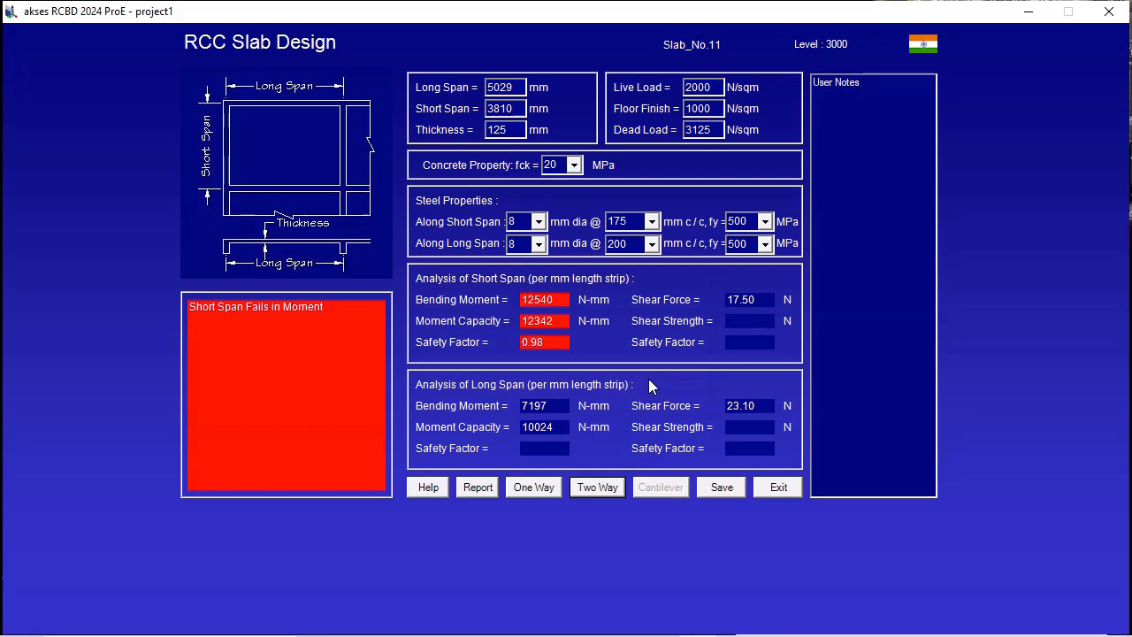
Set the short-span bar spacing to 150 mm c/c, rerun the two-way analysis and save the slab.
click(652, 221)
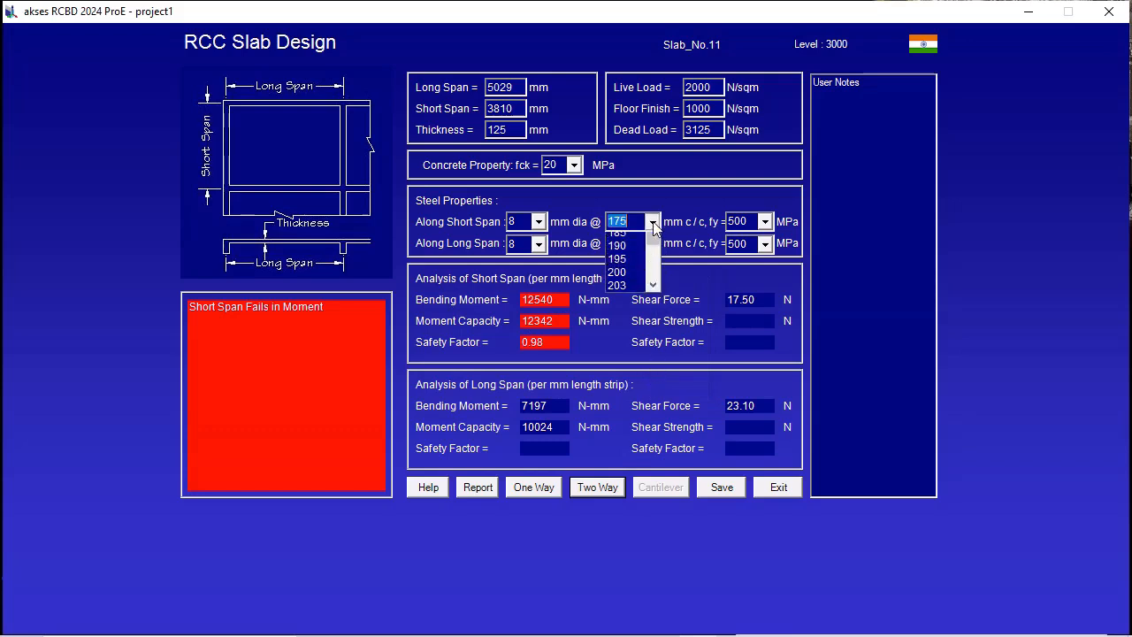
click(653, 262)
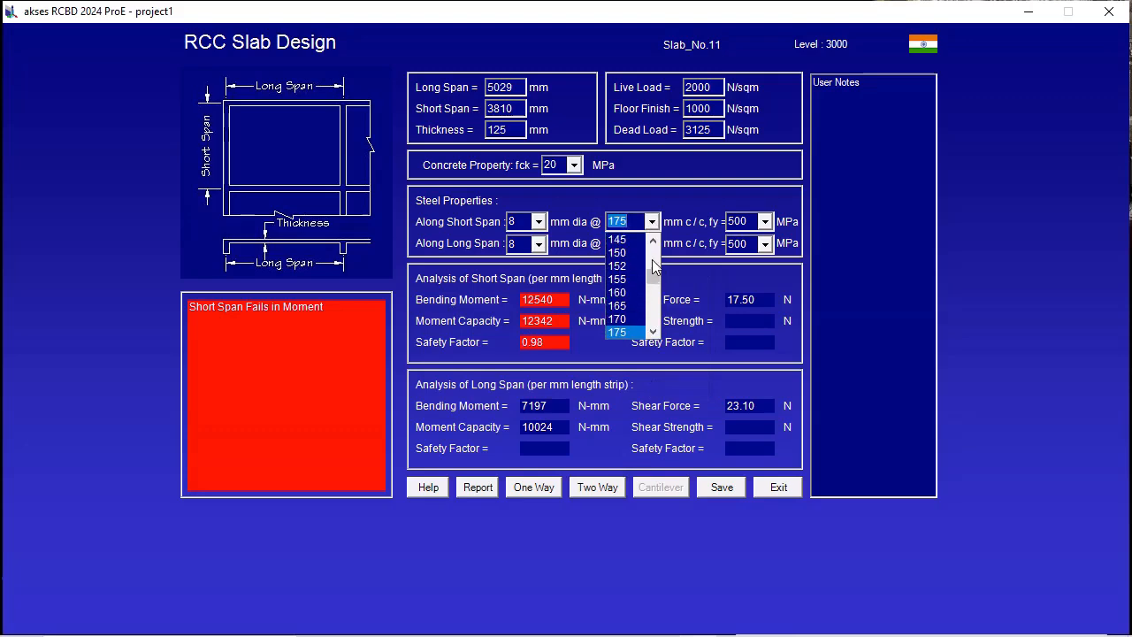
click(634, 255)
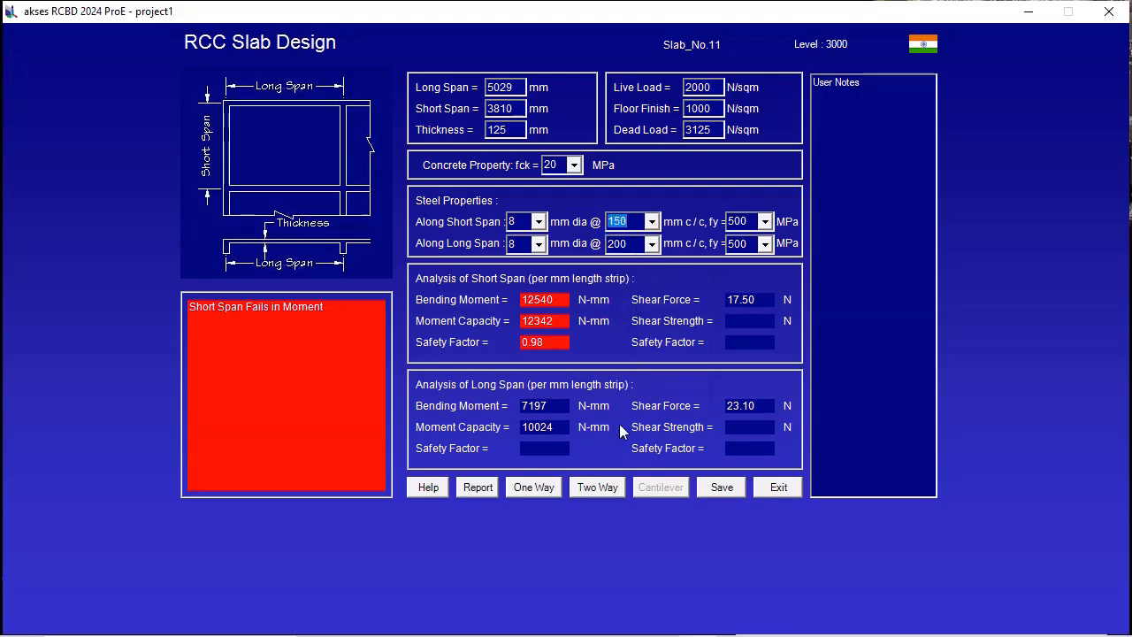
click(599, 487)
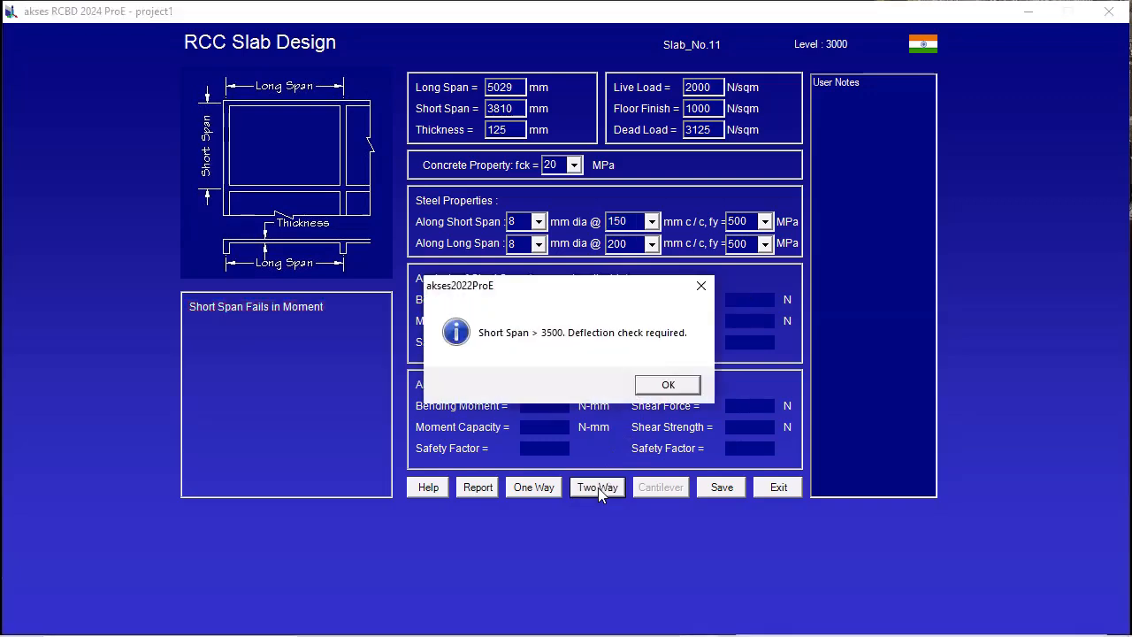
click(666, 385)
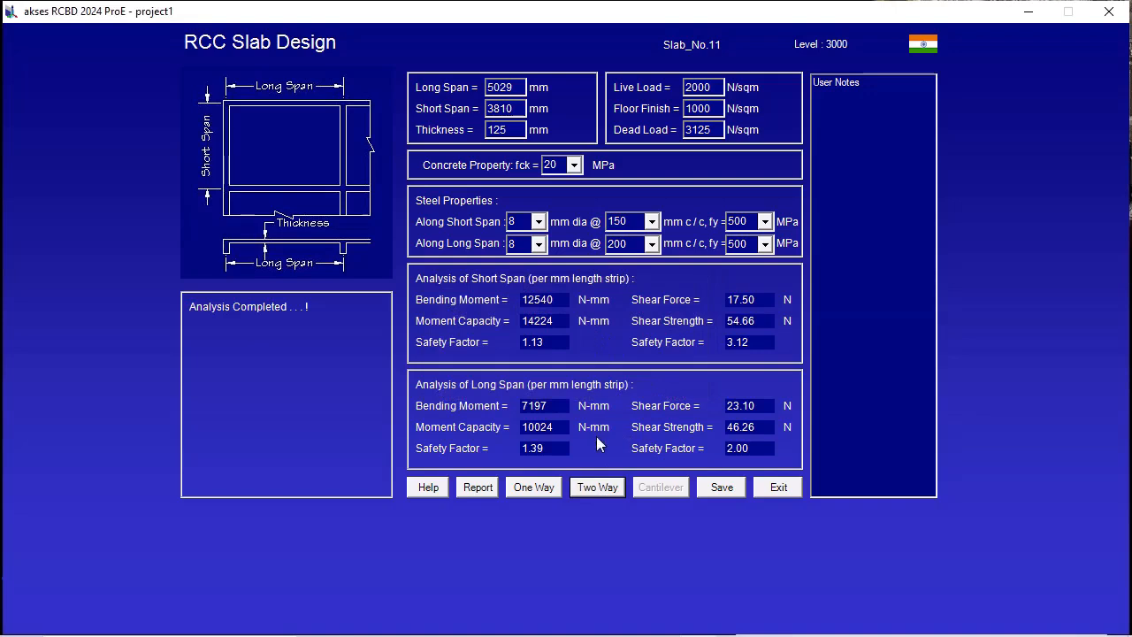
click(724, 487)
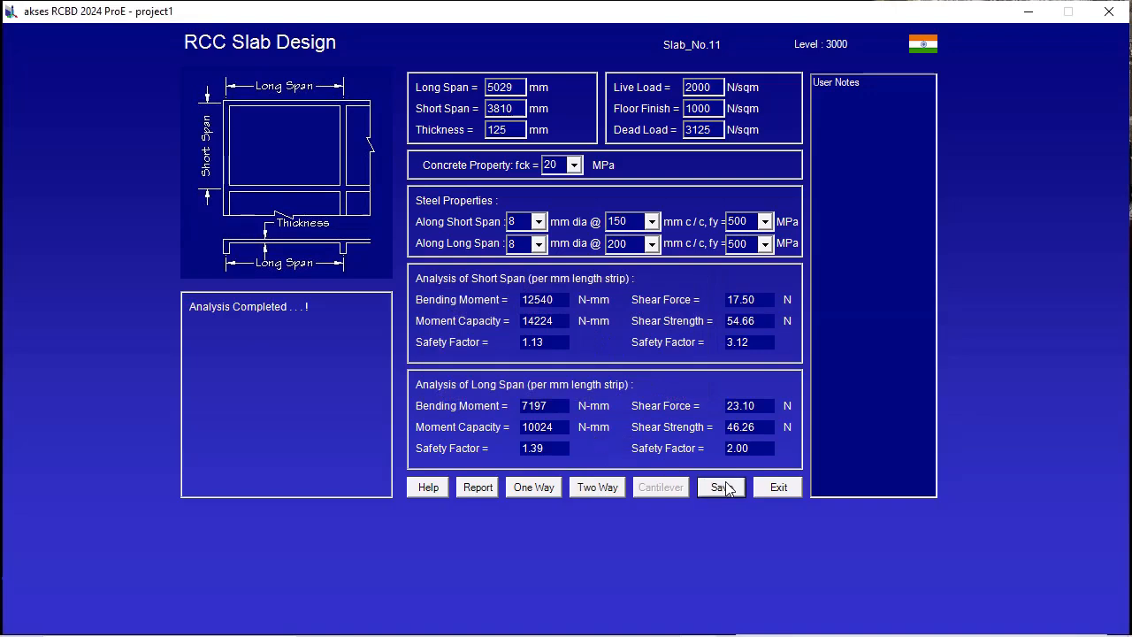
click(775, 492)
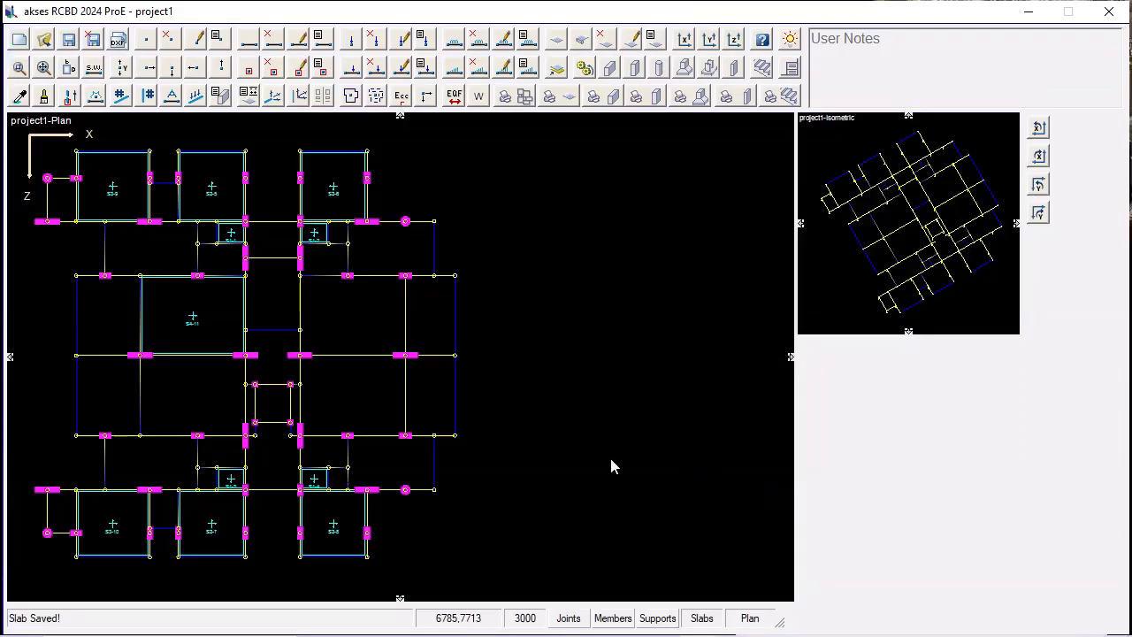
Design the large lower-middle bay directly left of the central corridor as a two-way slab with unchanged properties and save it.
click(224, 408)
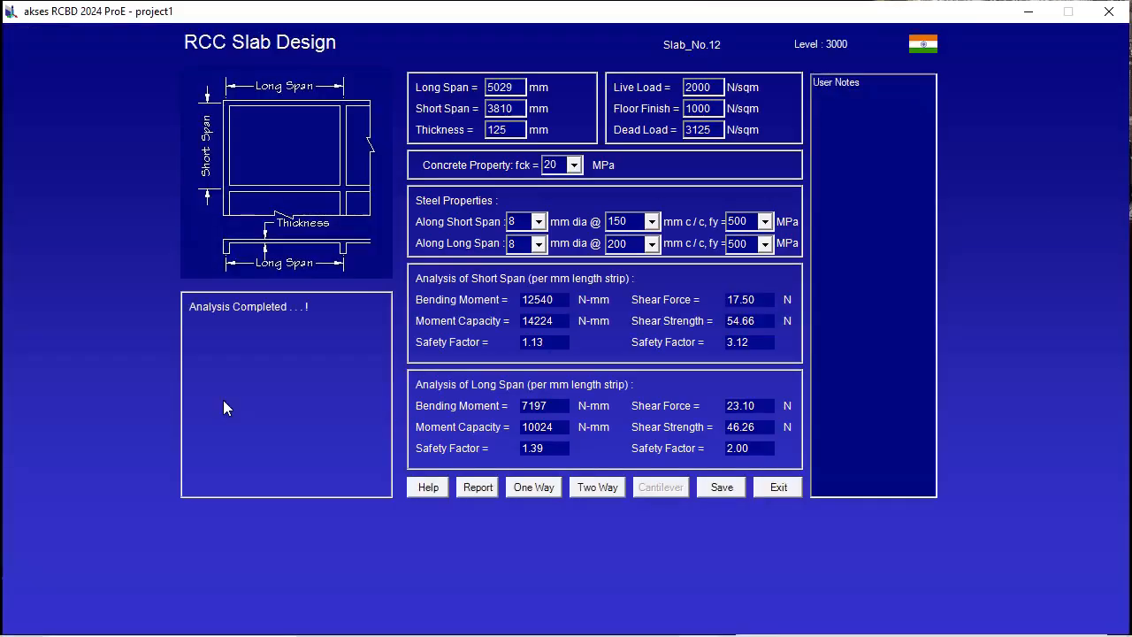
click(590, 494)
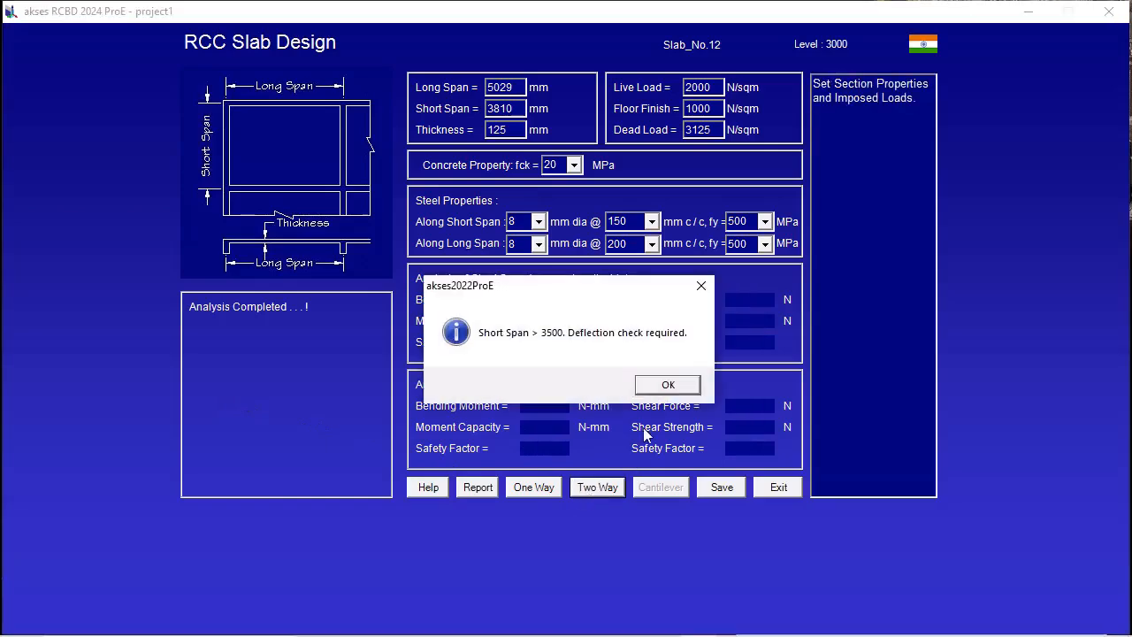
click(655, 385)
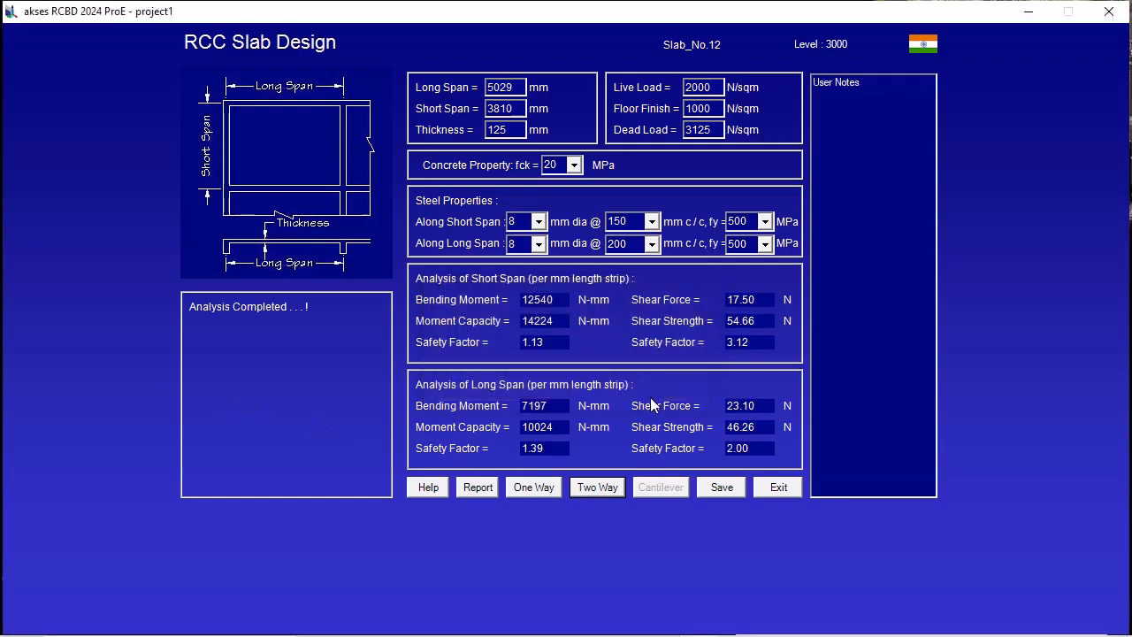
click(717, 489)
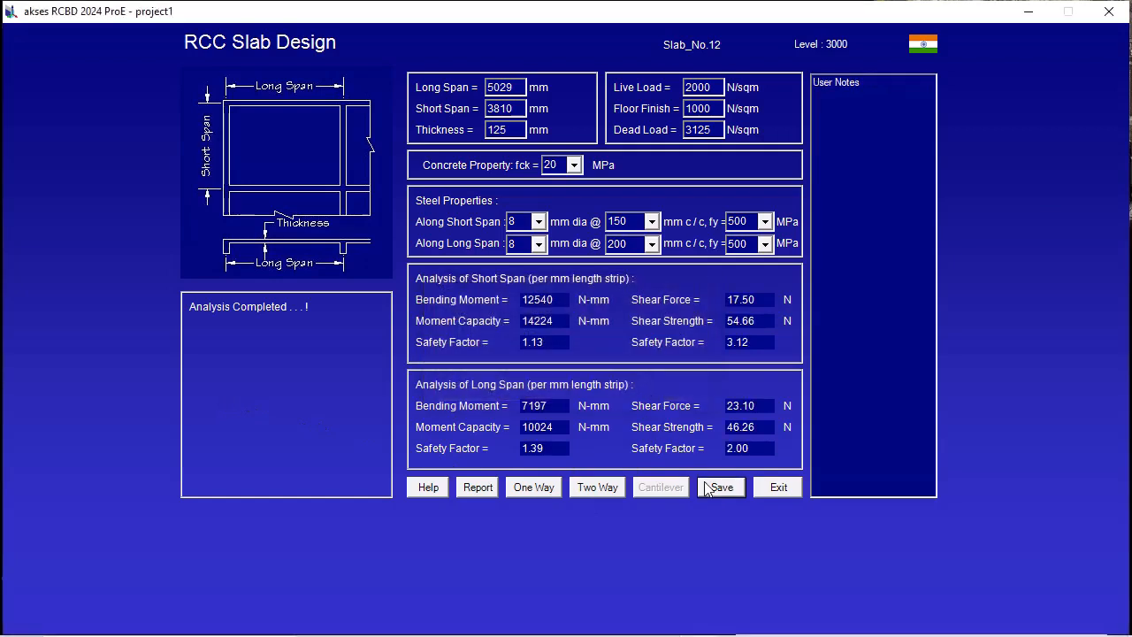
click(781, 487)
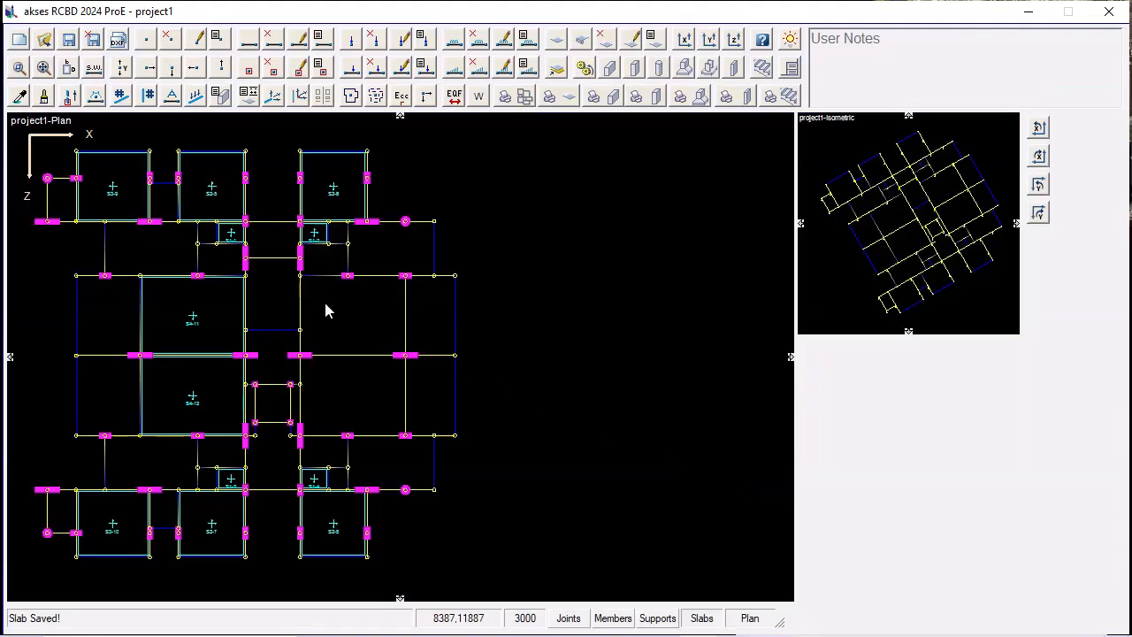
Design the large upper-middle bay directly right of the central corridor as a two-way slab with unchanged properties and save it.
click(358, 324)
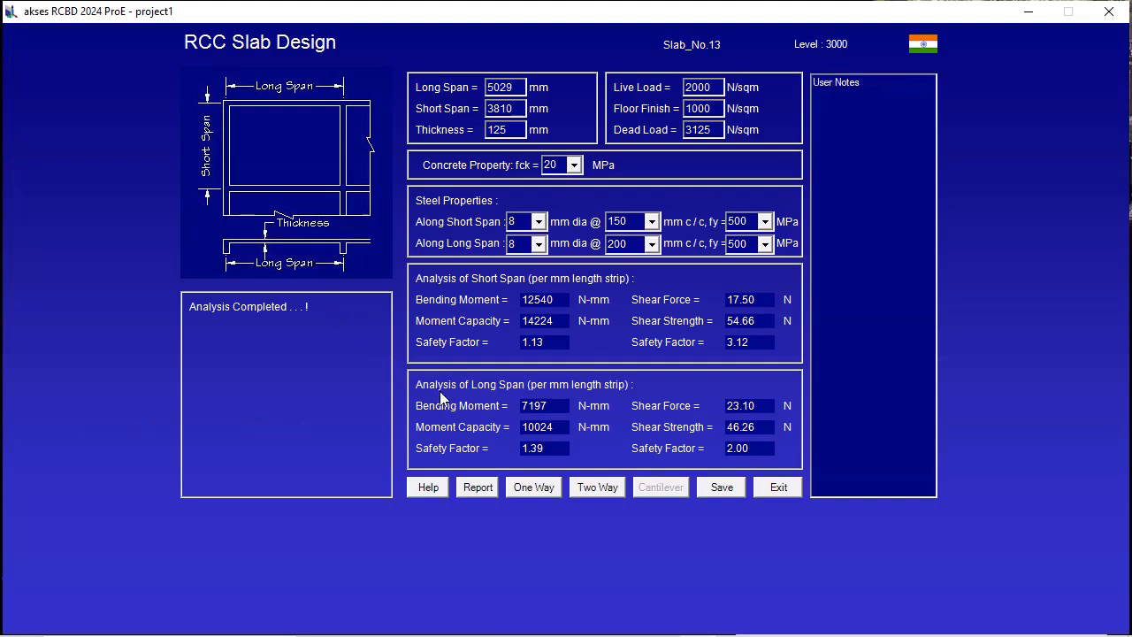
click(583, 491)
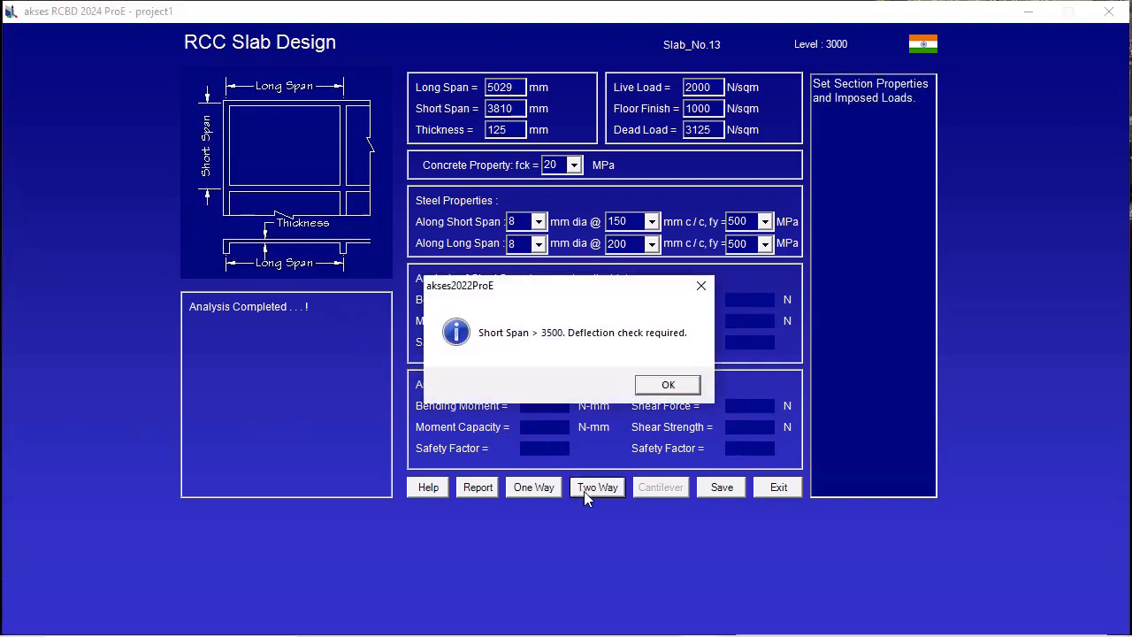
click(643, 394)
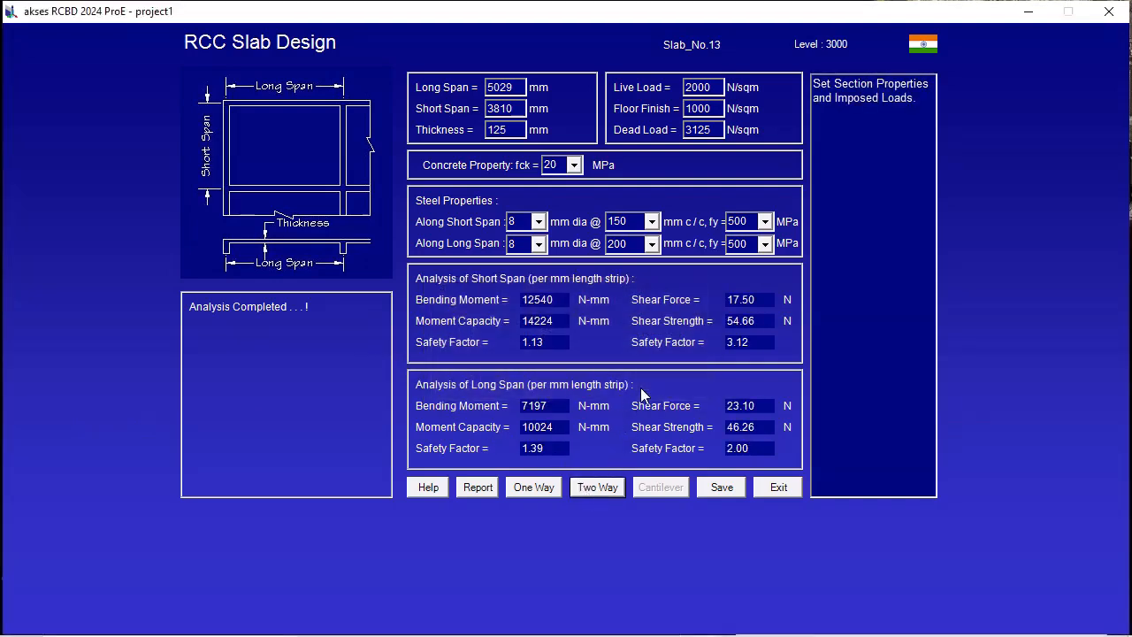
click(714, 487)
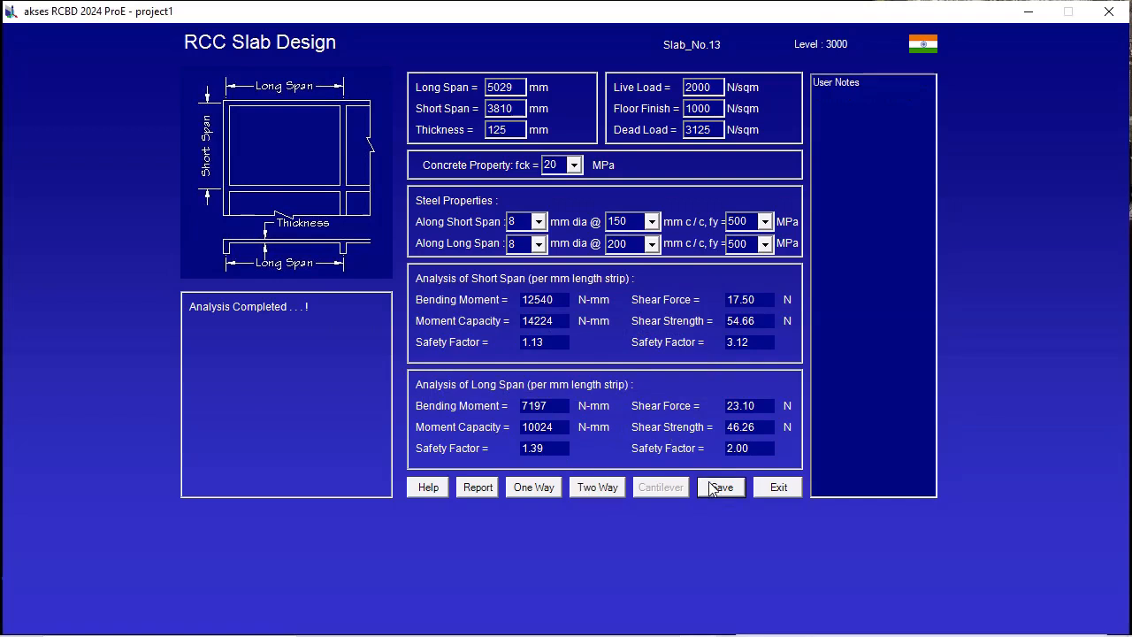
click(759, 489)
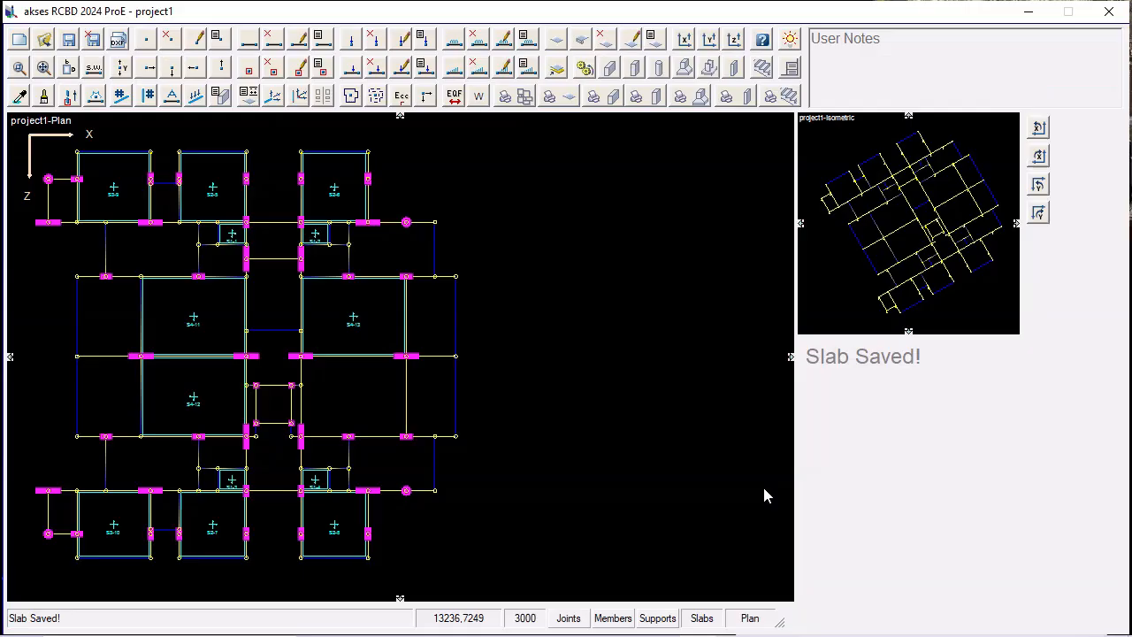
Design the large lower-middle bay directly right of the central corridor as a two-way slab with unchanged properties and save it.
click(372, 391)
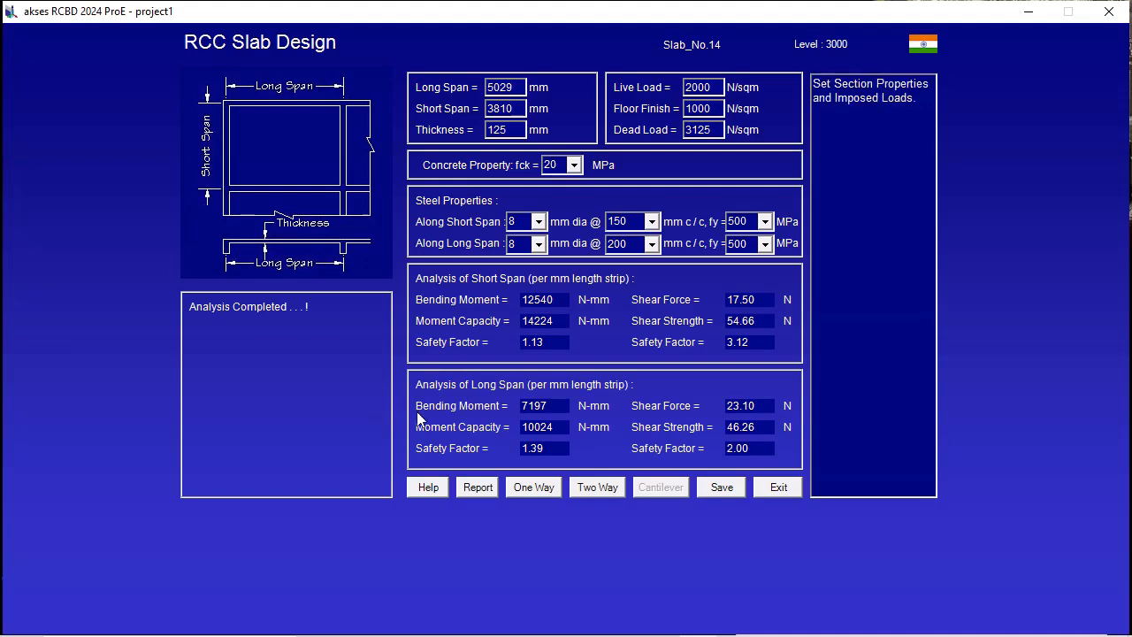
click(586, 487)
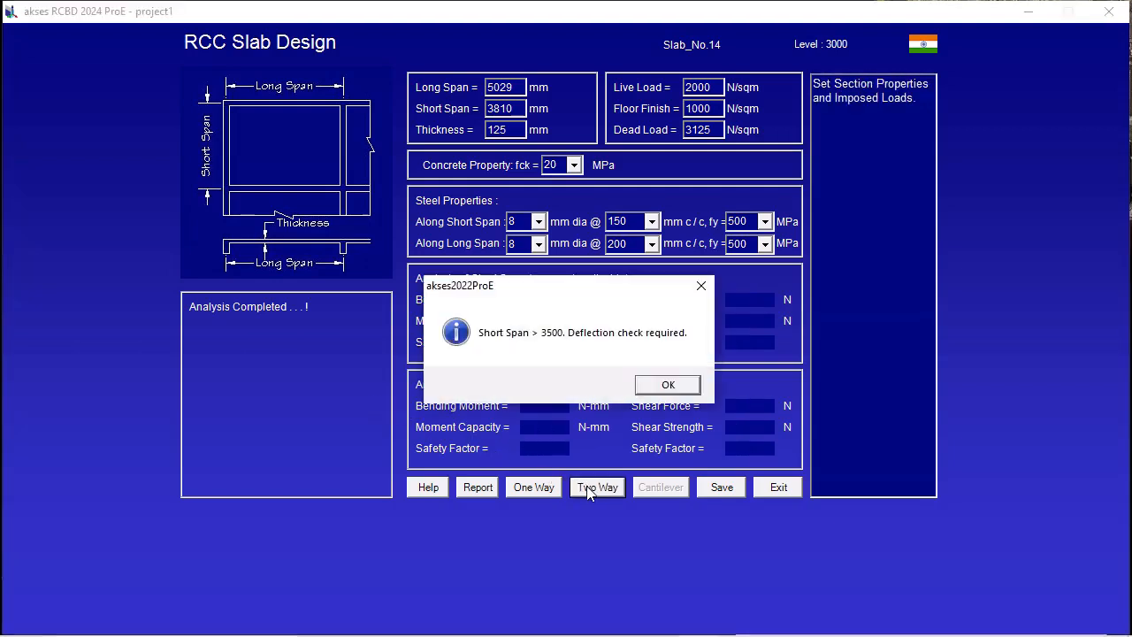
click(649, 388)
click(724, 487)
click(773, 492)
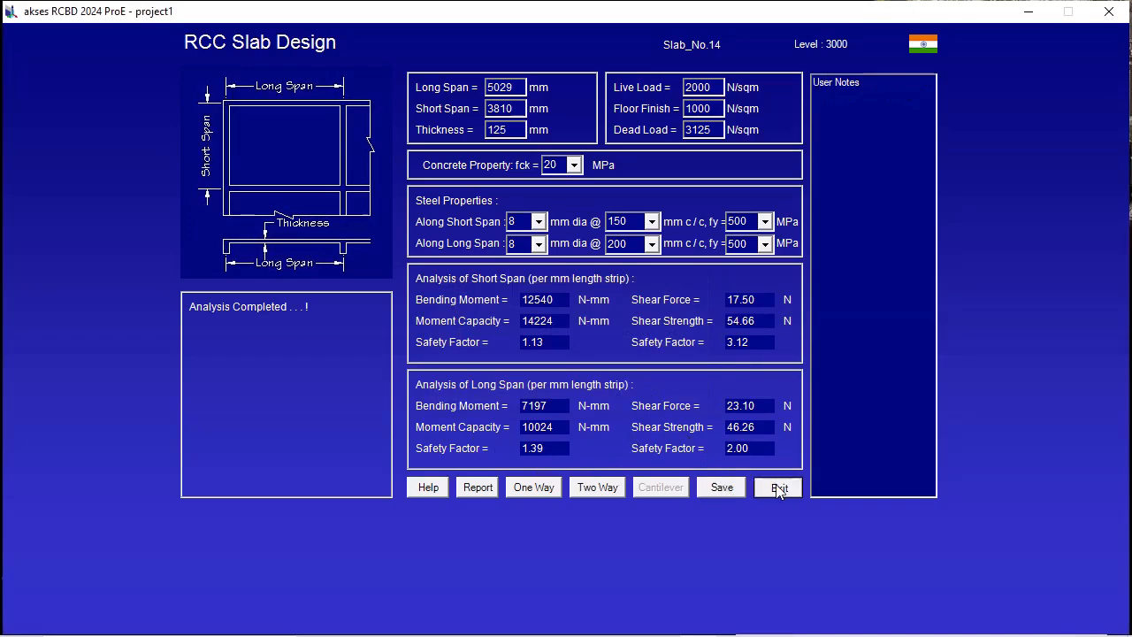